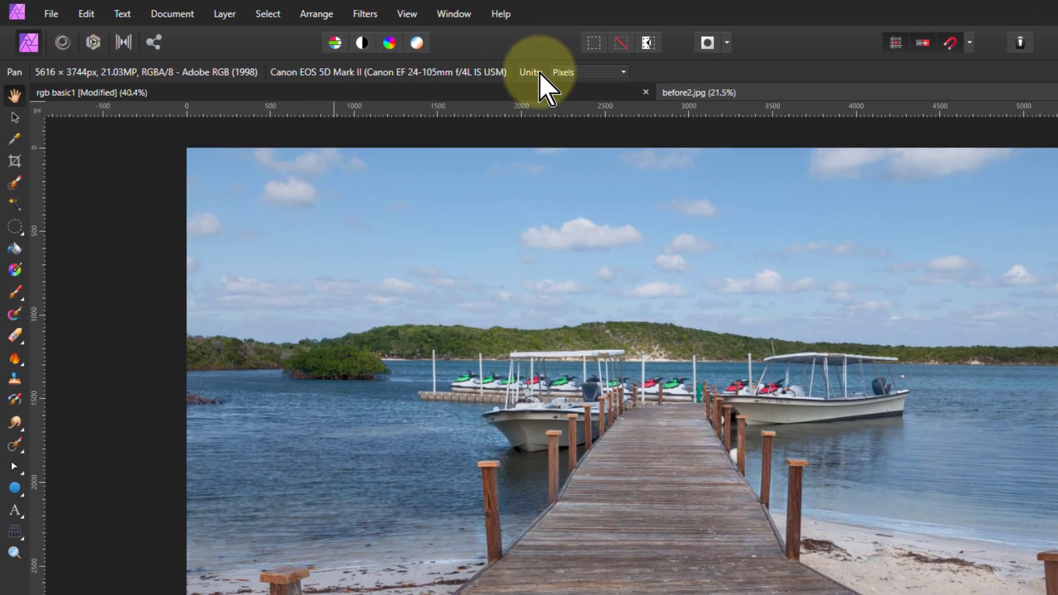
Step: Show the Library panel and import Dave's Colour Models V2.afmacros into the macro library
click(402, 17)
mouse_move(346, 306)
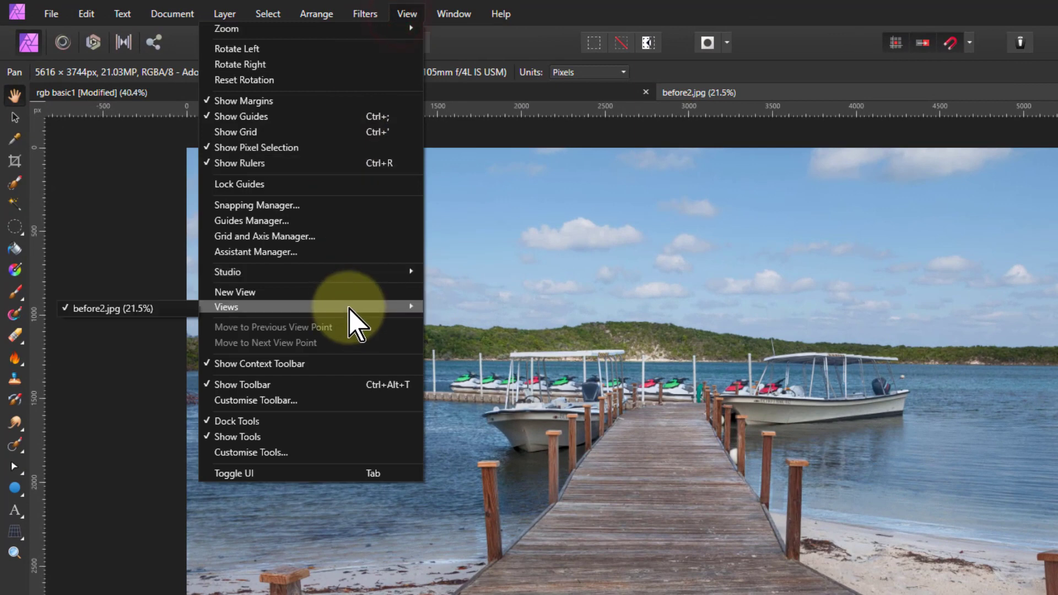
mouse_move(347, 274)
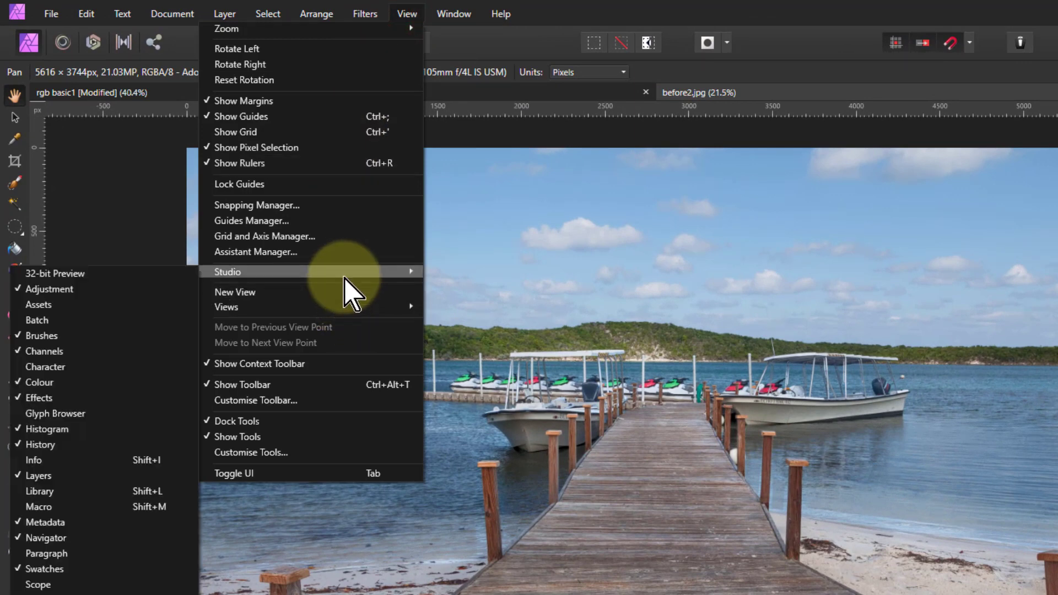
click(104, 492)
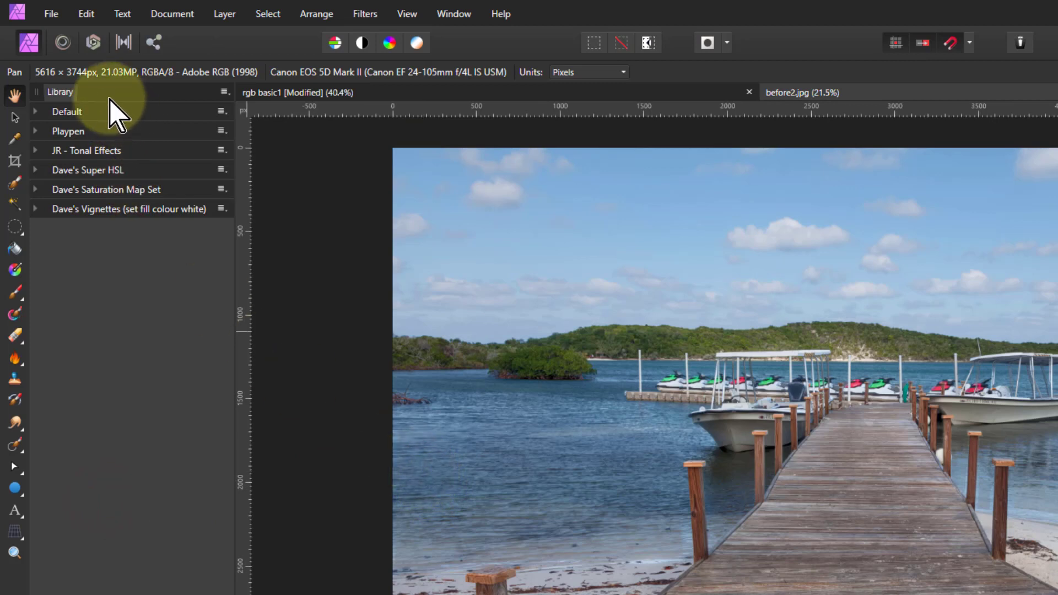
click(225, 92)
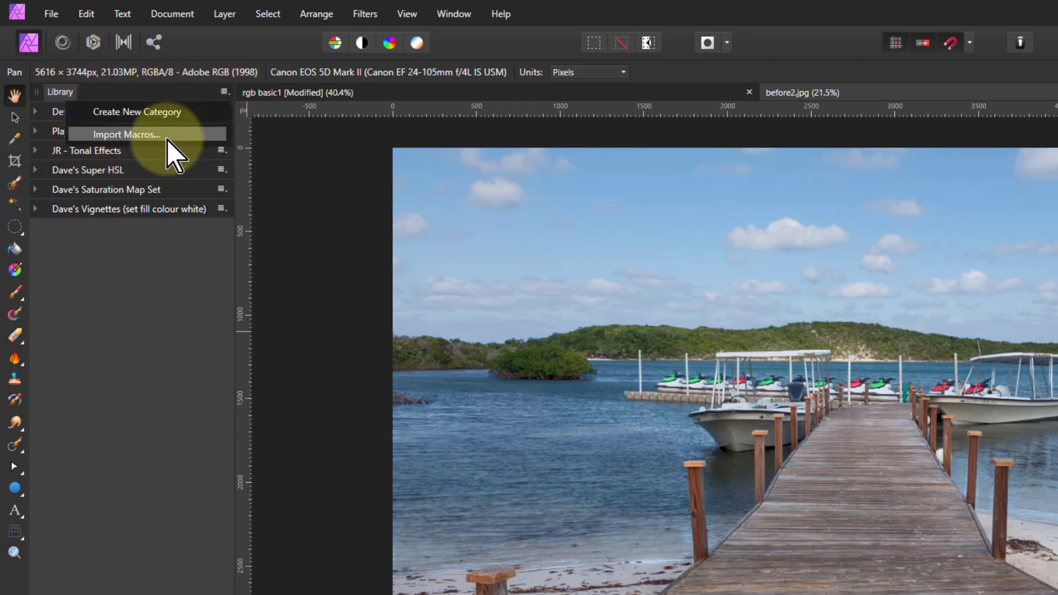
click(167, 135)
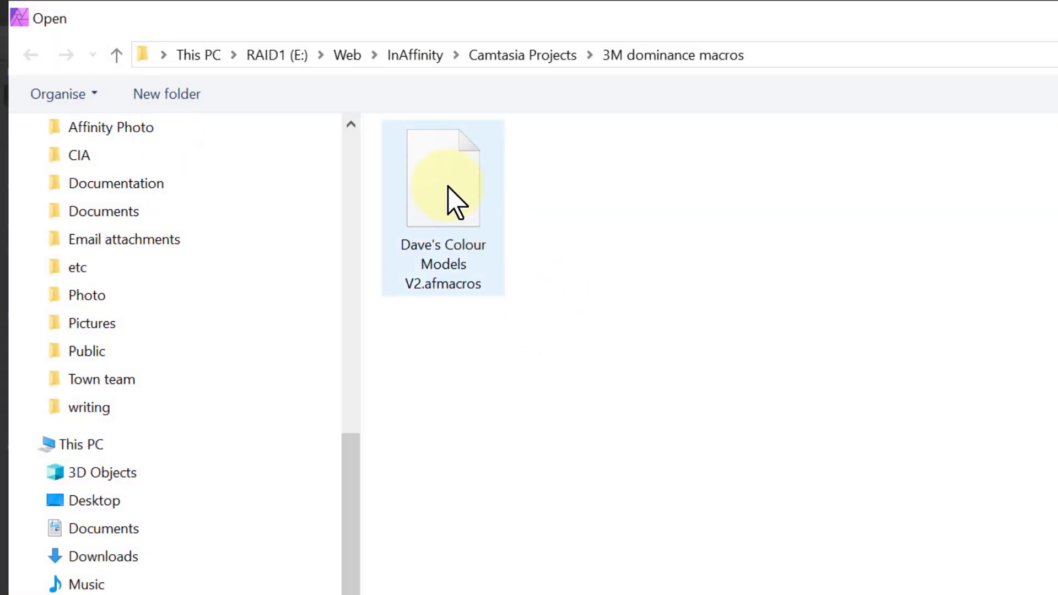
double_click(449, 190)
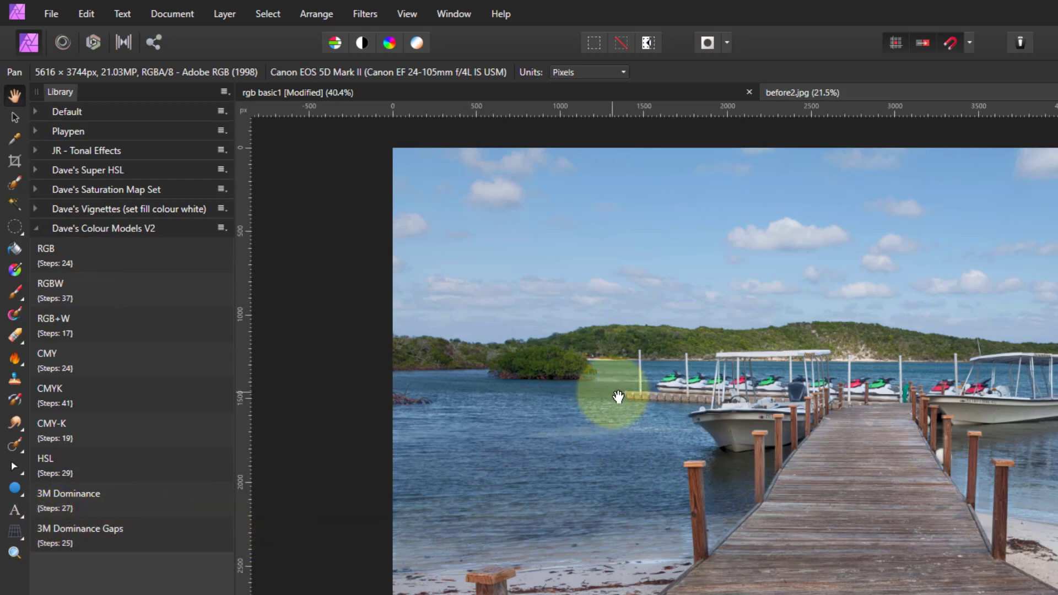
scroll(618, 396, right, 3)
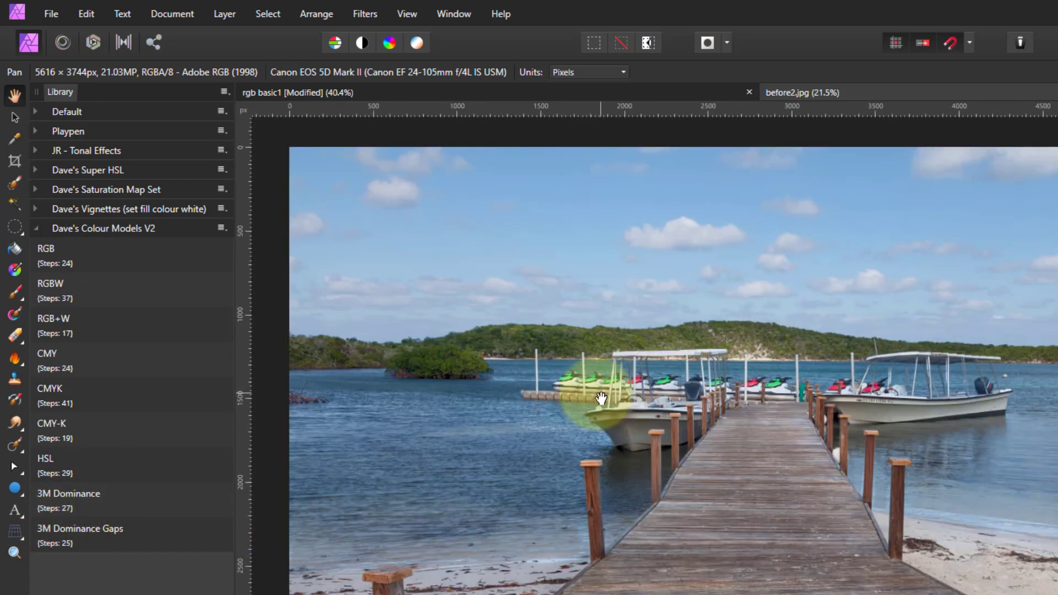
Step: Run the 3M Dominance macro, expand its group, and solo the Max (Dominant) layer
click(123, 503)
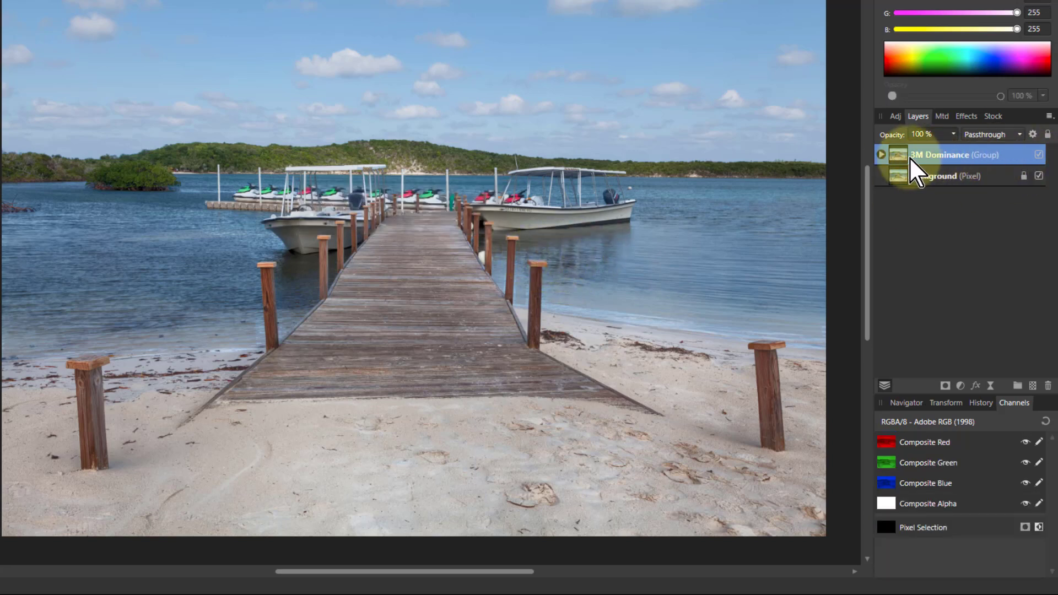
click(881, 155)
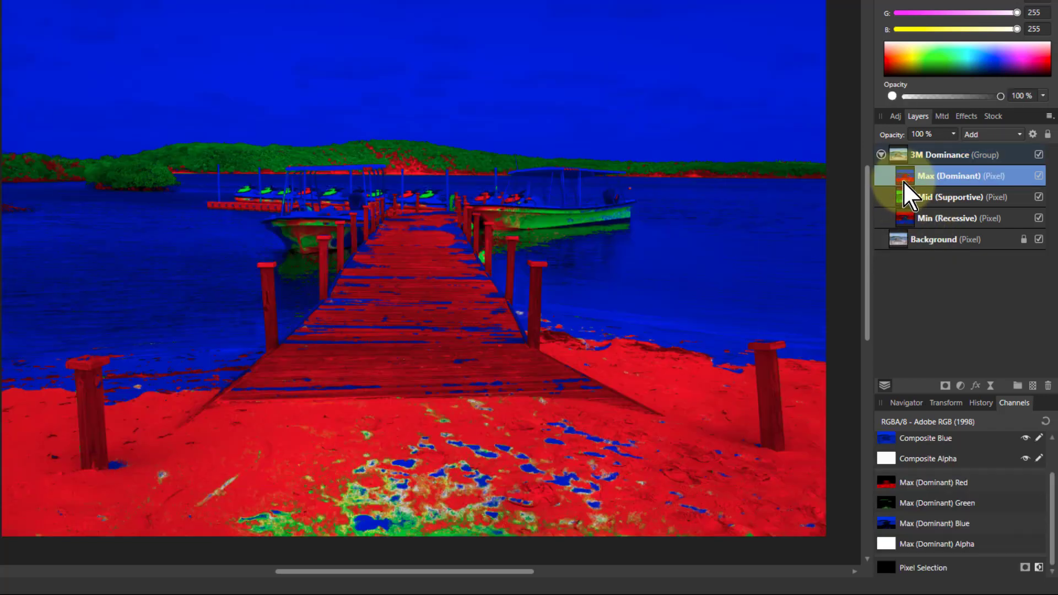
alt+click(905, 181)
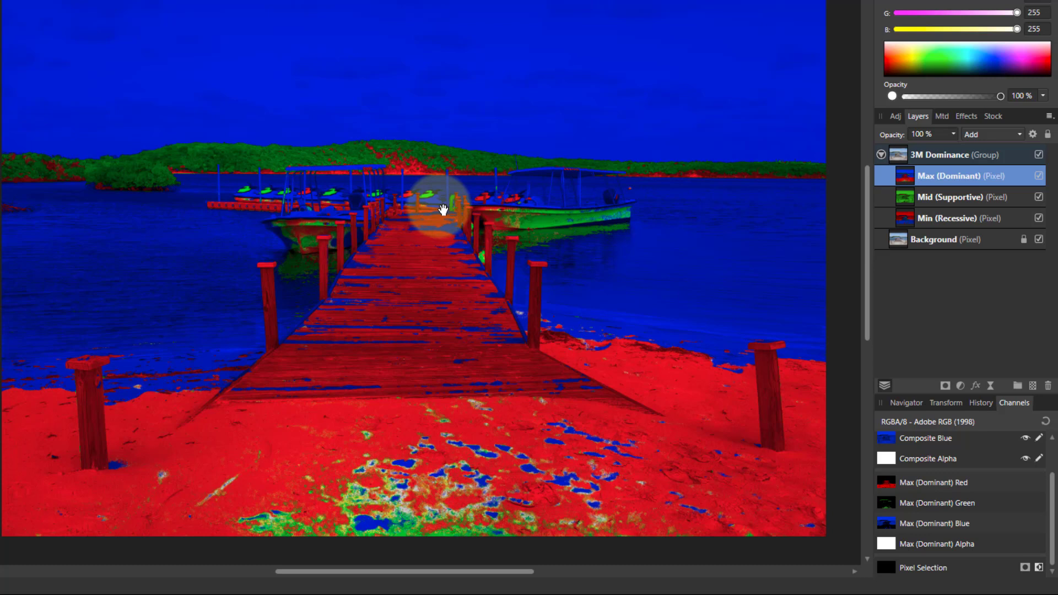
click(960, 385)
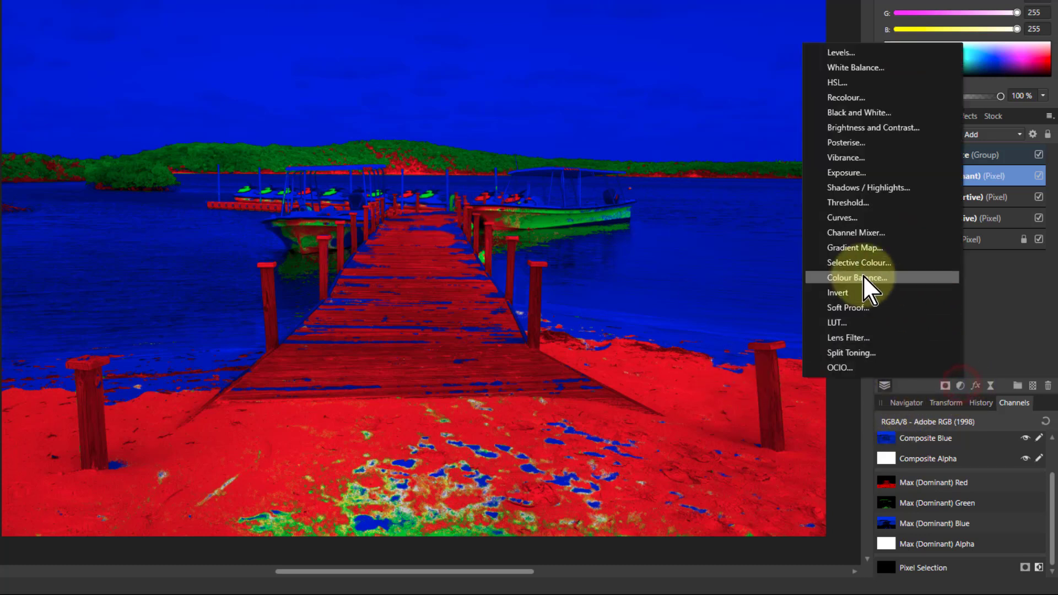
click(850, 219)
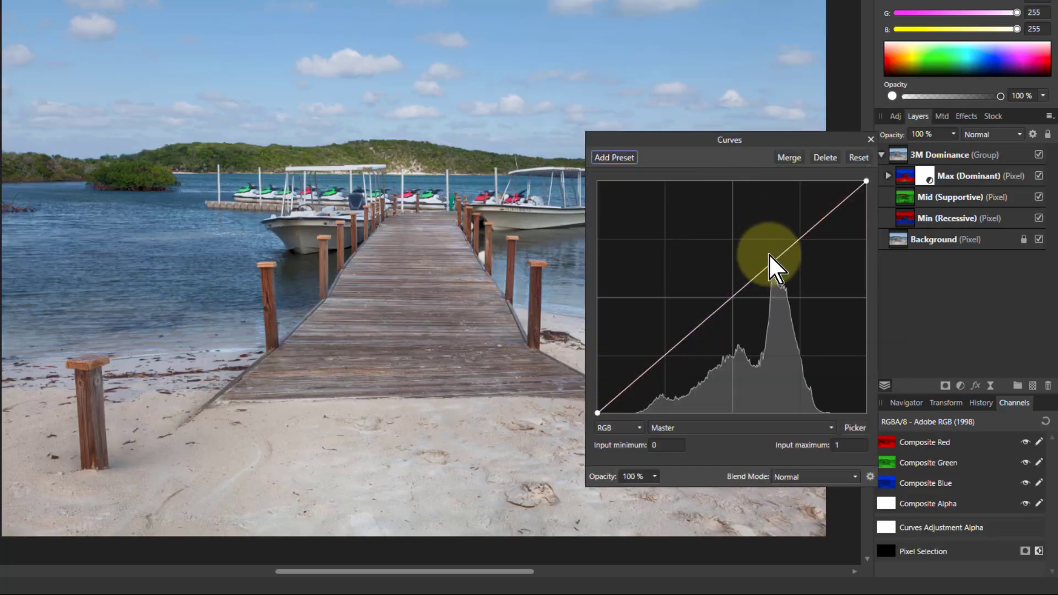
drag(733, 300, 715, 286)
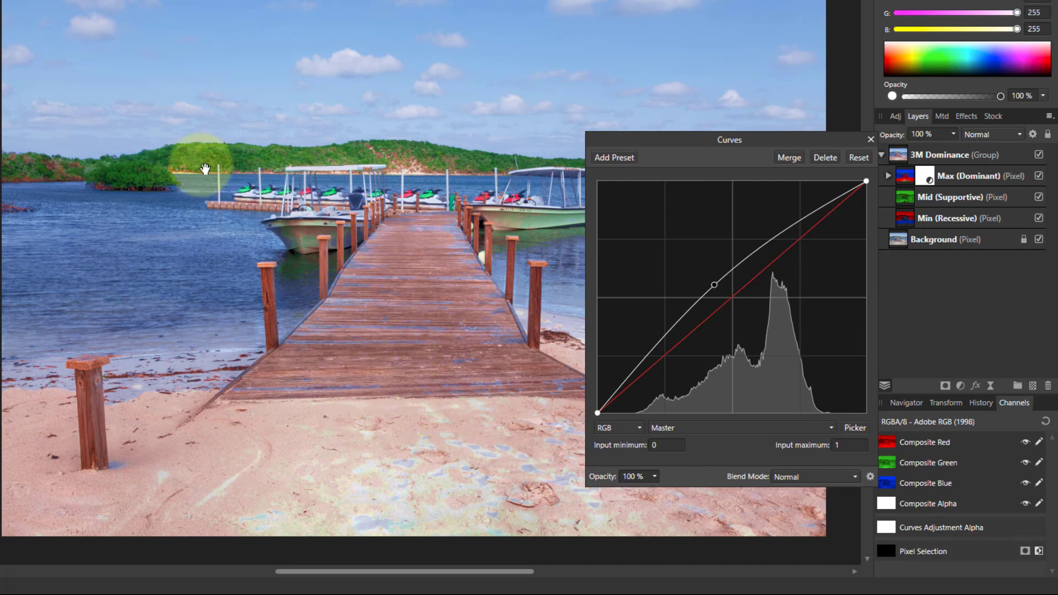
scroll(165, 130, up, 10)
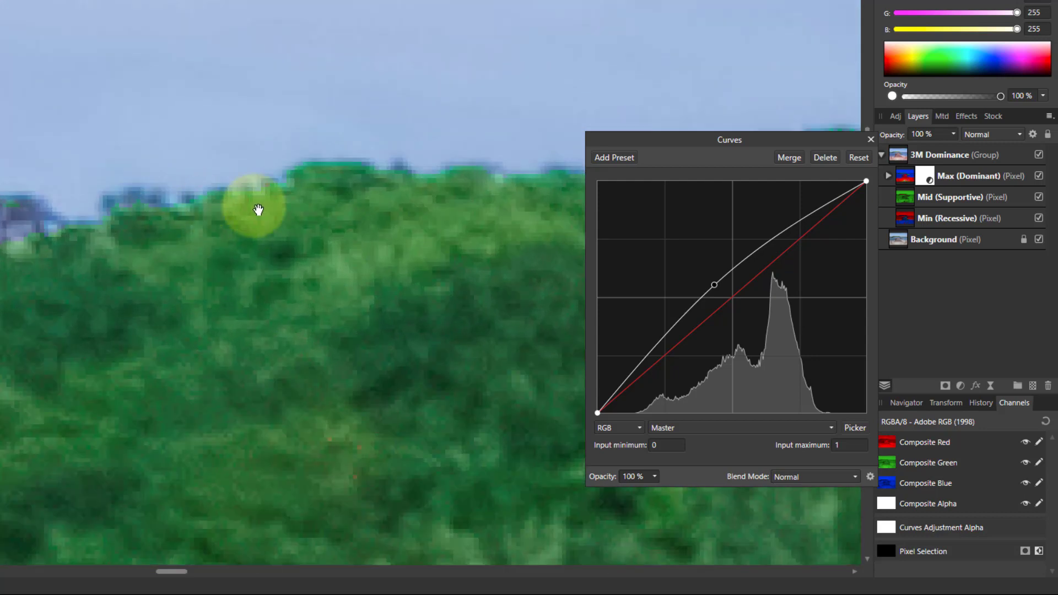
click(714, 285)
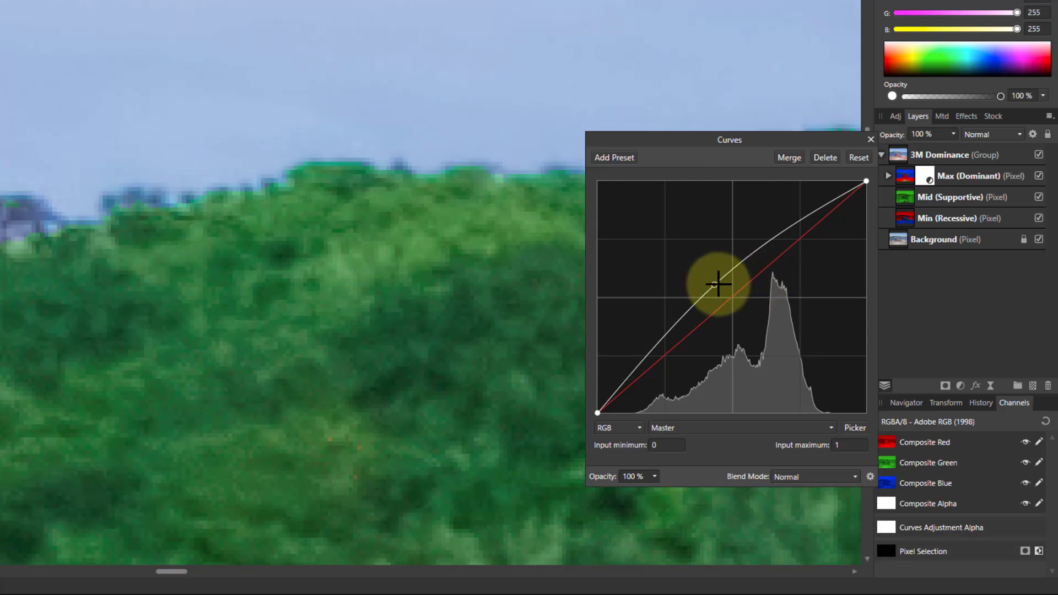
key(Delete)
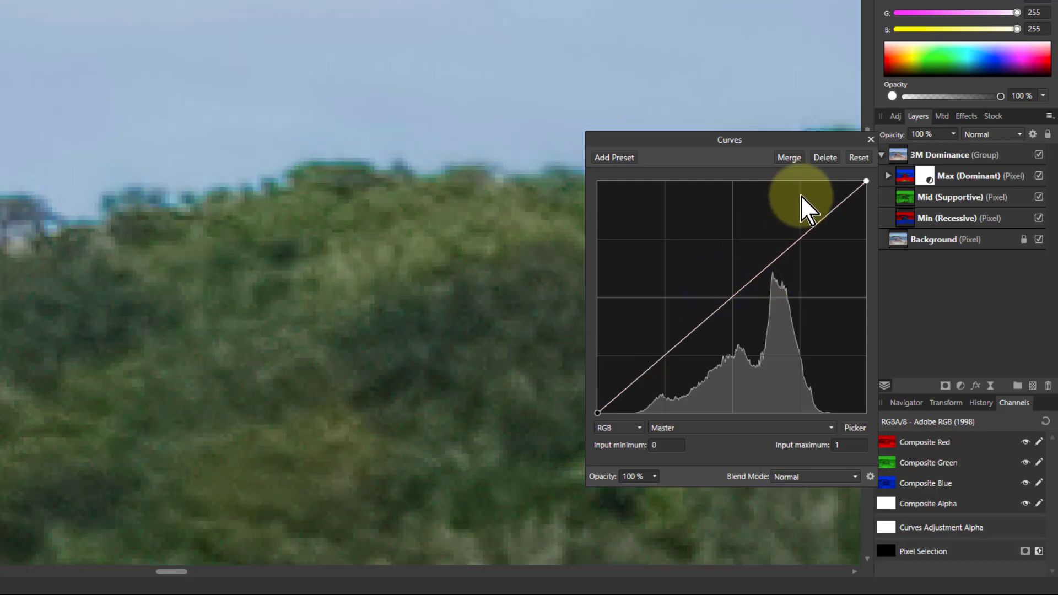
click(828, 159)
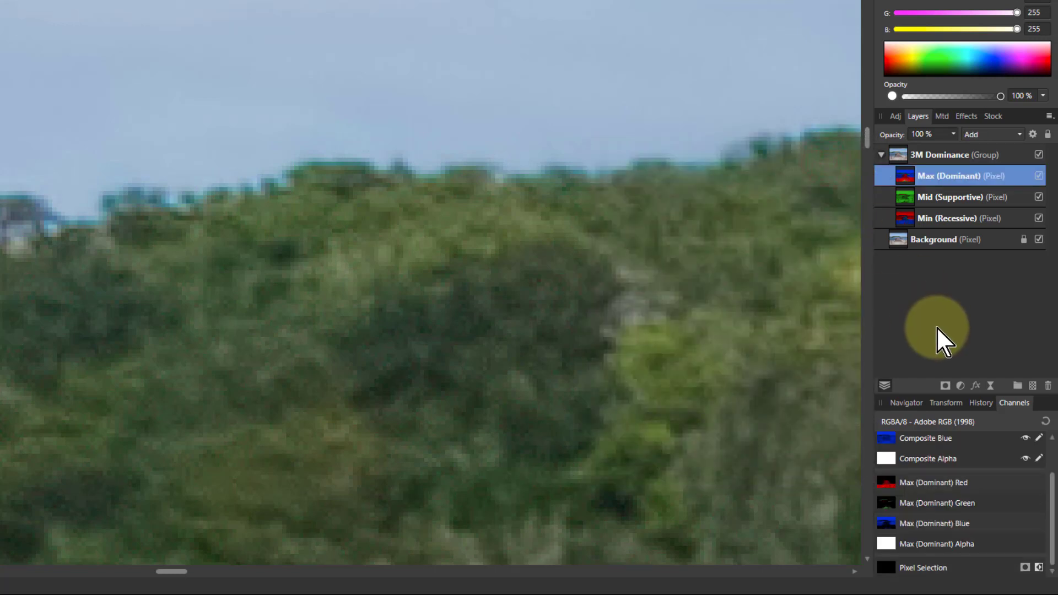
Step: Solo the Max (Dominant) layer to show its dominance map, zoomed to fit the whole photo
drag(941, 268, 904, 190)
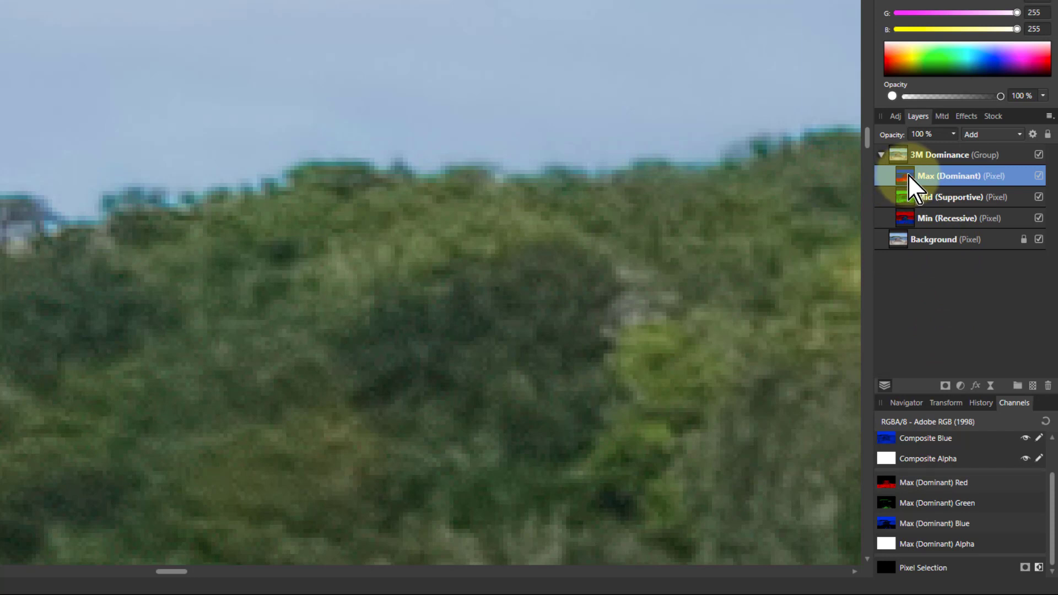
drag(908, 187, 911, 186)
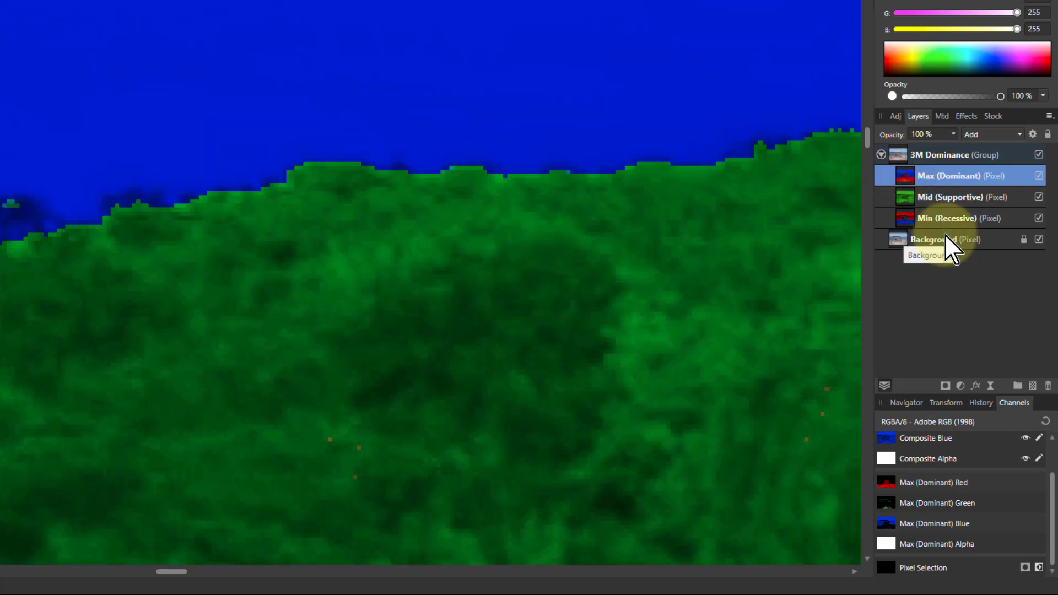
key(ctrl+0)
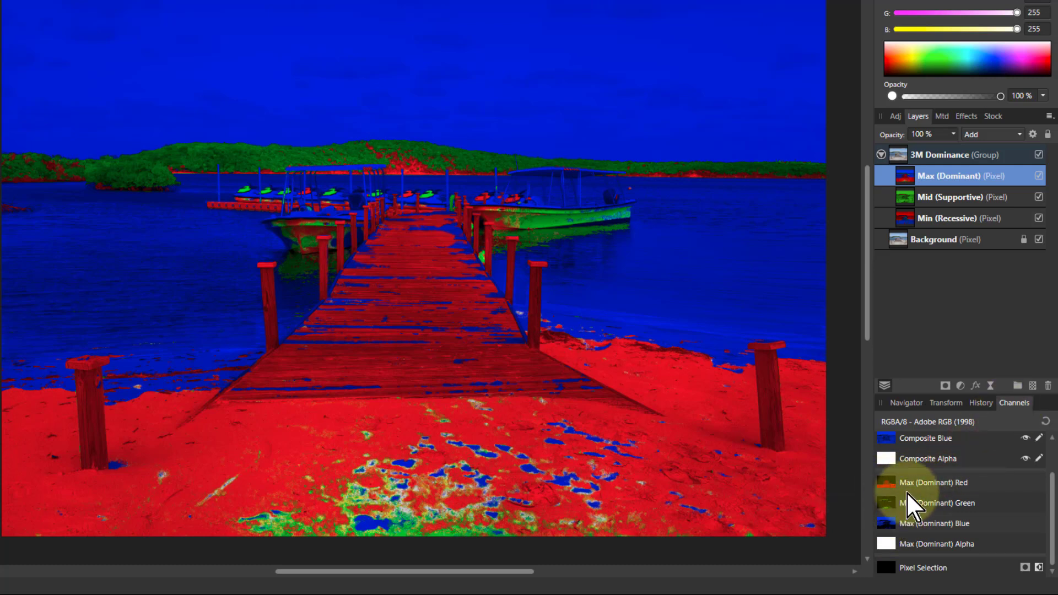
Step: Make a greyscale layer from the Max (Dominant) Red channel, move it to the top, and hide the 3M Dominance group
right_click(921, 486)
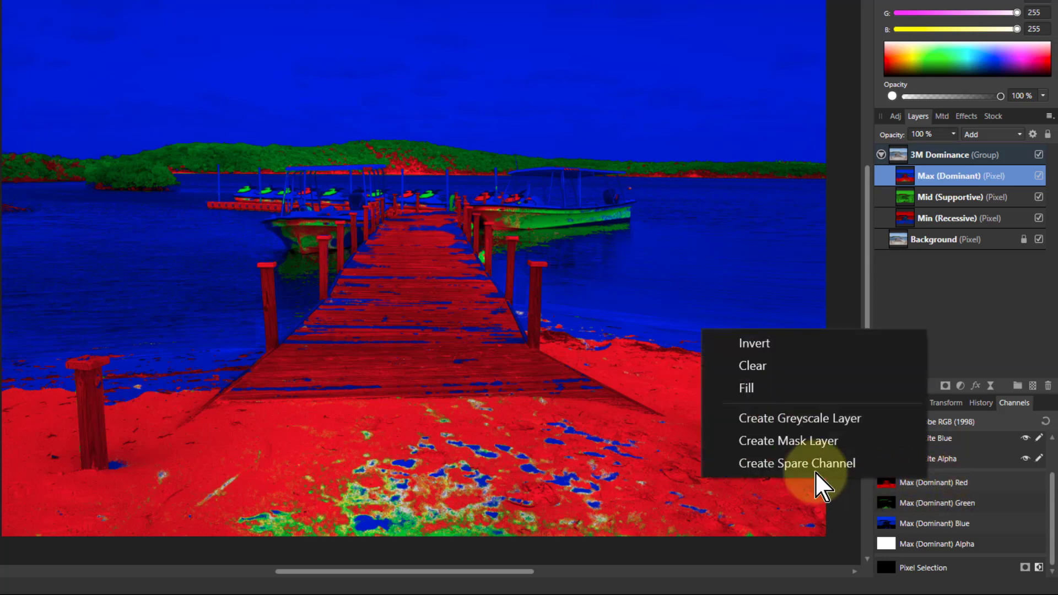
click(787, 420)
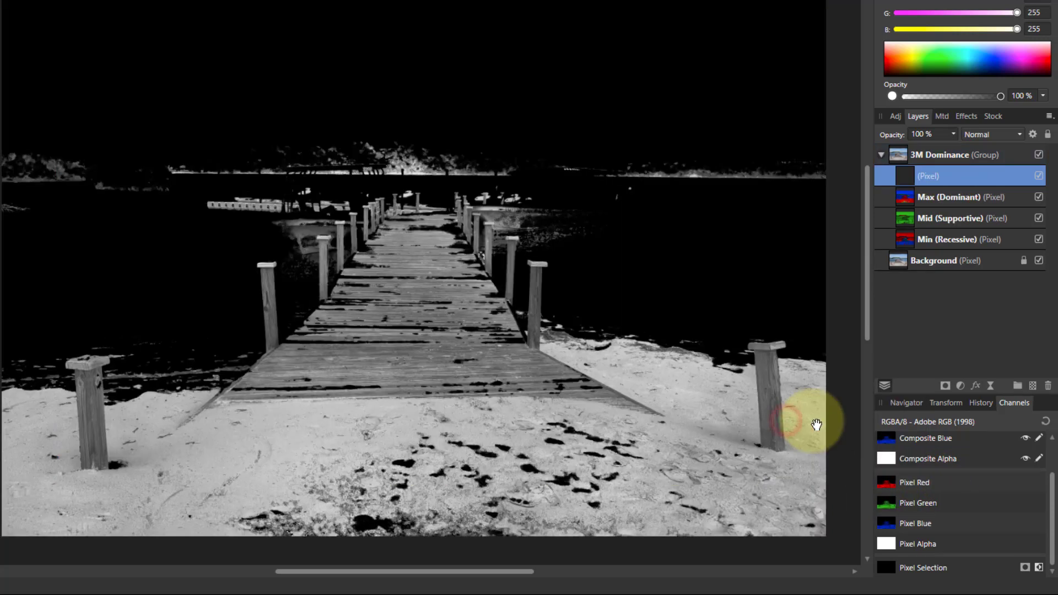
drag(904, 172, 898, 149)
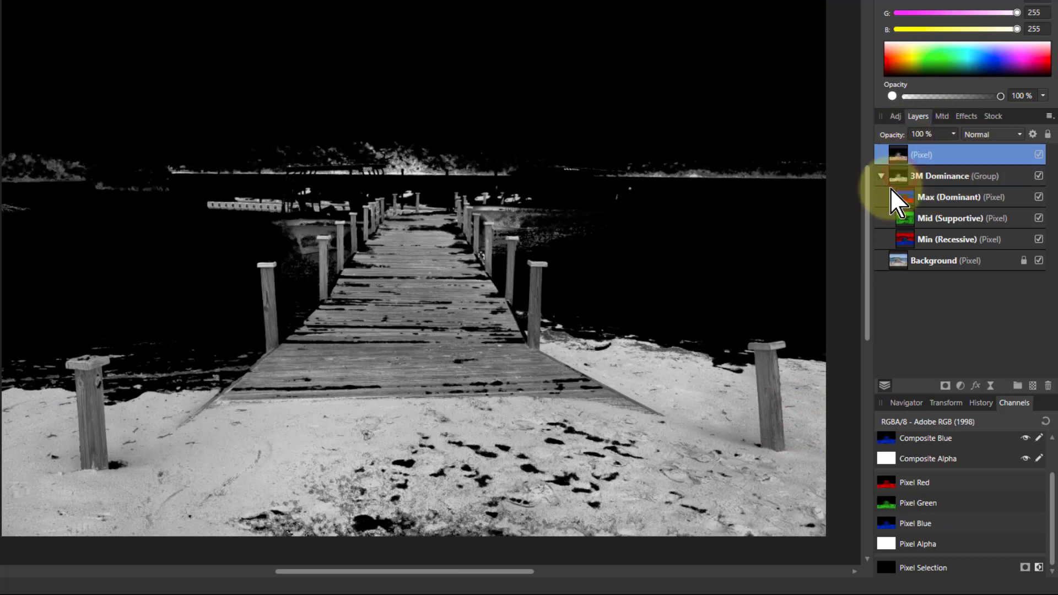
click(1039, 176)
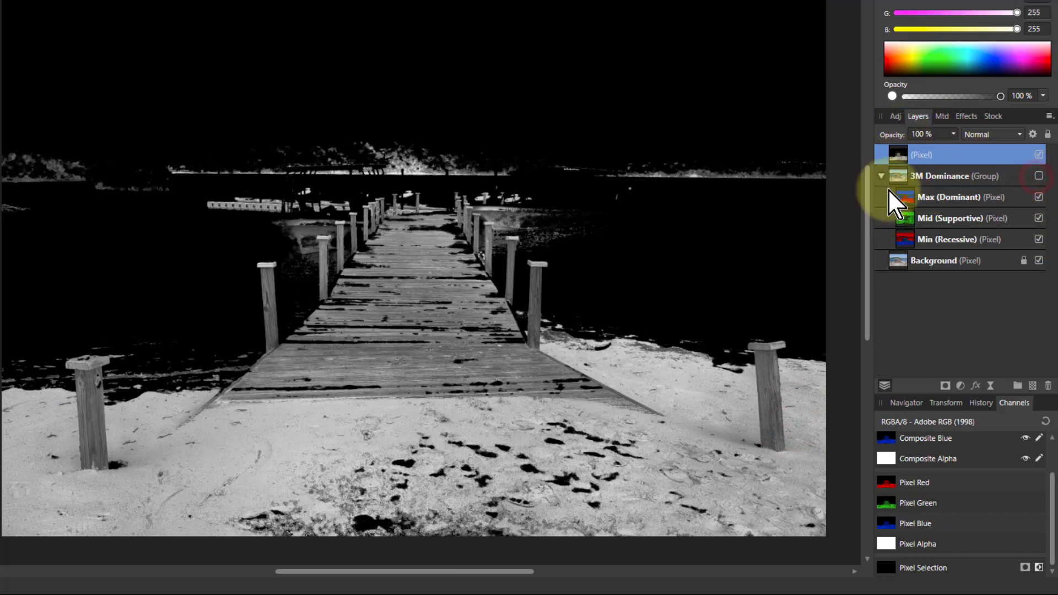
click(881, 176)
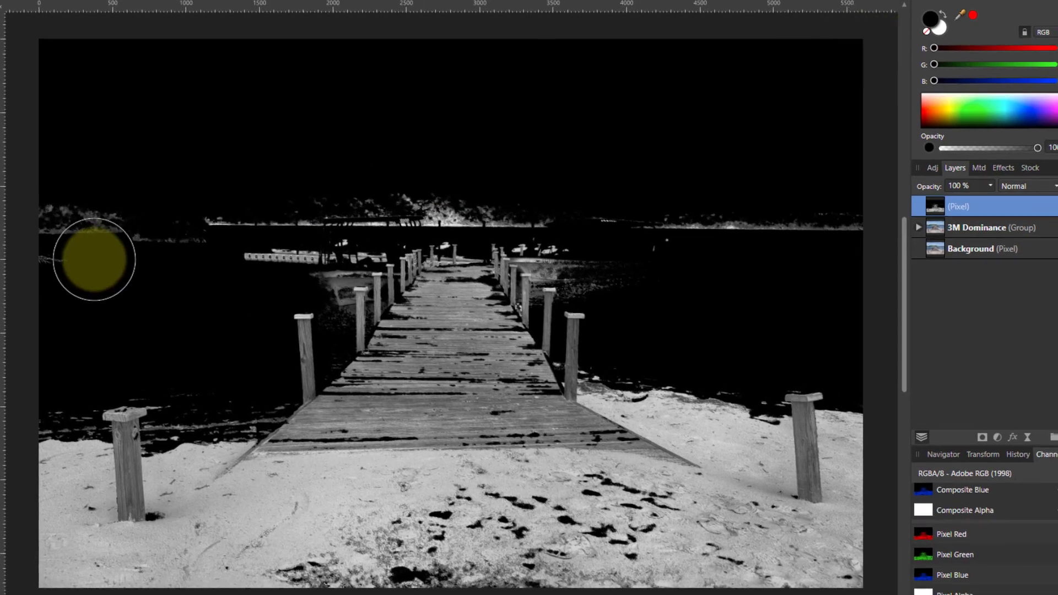
Step: Paint the bright treeline along the horizon black, undoing a stray dab on the dock
click(172, 285)
mouse_move(128, 243)
mouse_down()
mouse_move(277, 194)
mouse_move(366, 190)
mouse_move(249, 204)
mouse_move(545, 184)
mouse_move(510, 199)
mouse_move(643, 211)
mouse_move(792, 204)
mouse_move(883, 219)
mouse_move(904, 241)
mouse_up()
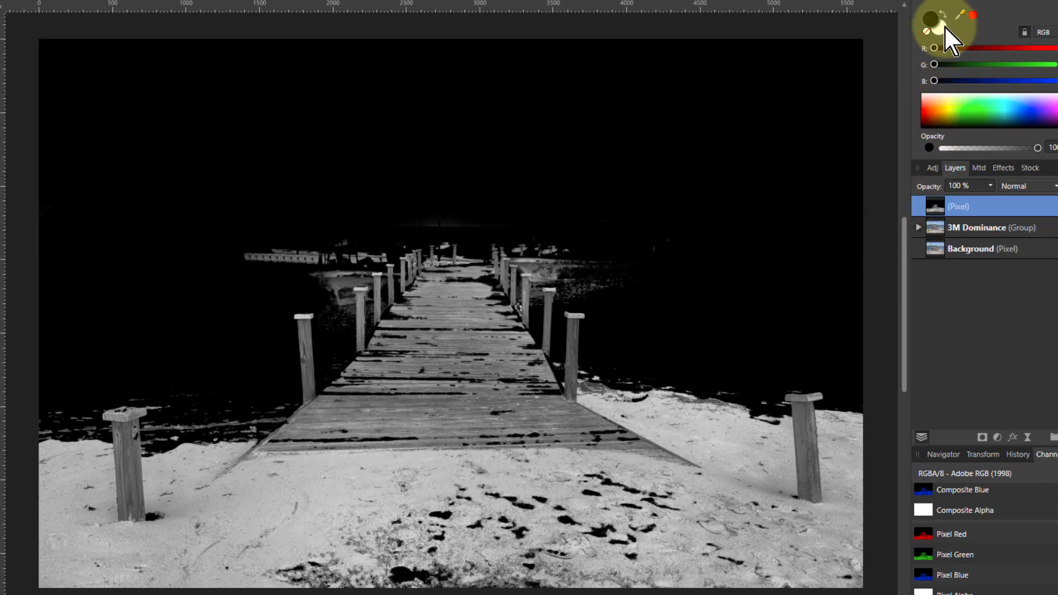
click(466, 326)
key(ctrl+z)
Step: Add a Curves adjustment pushing the greyscale layer to stark black and white
click(941, 525)
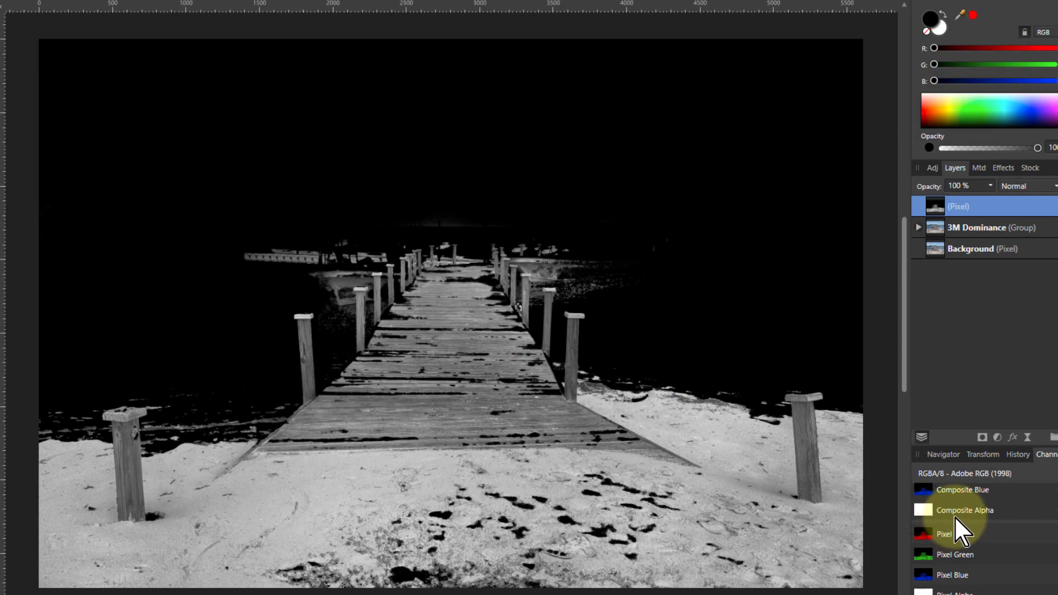
click(997, 437)
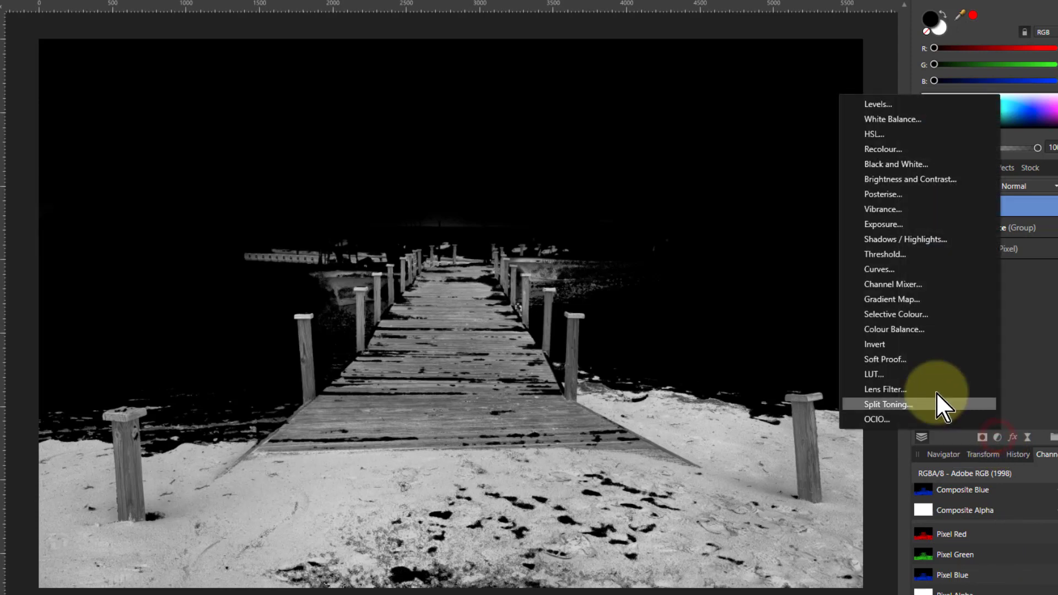
click(899, 270)
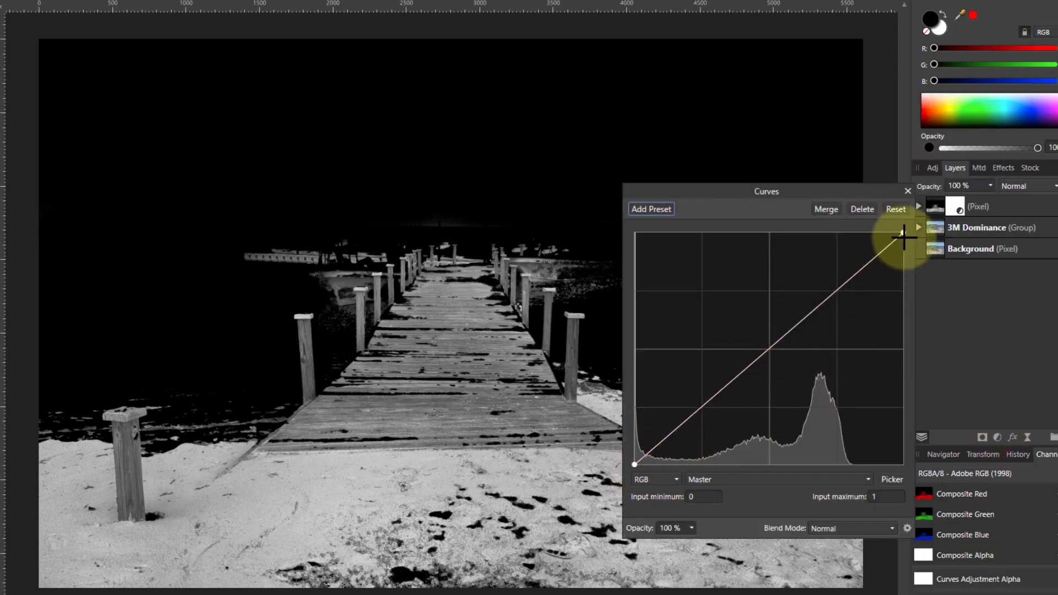
drag(904, 233, 570, 233)
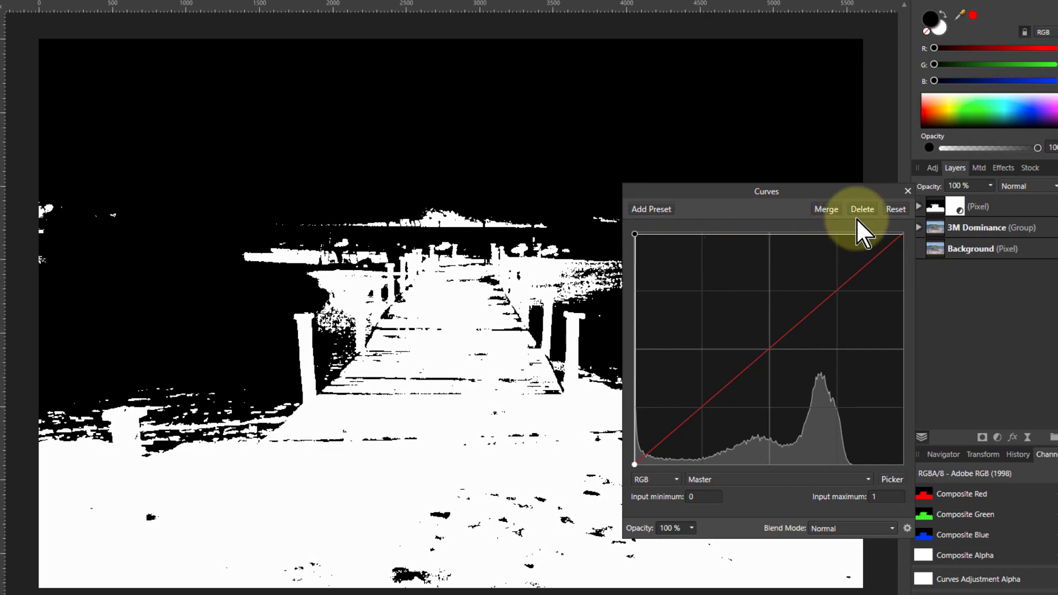
click(908, 191)
Step: Paint out the stray white specks in the sea, at the left edge and along the horizon
drag(378, 205, 548, 207)
mouse_move(119, 221)
mouse_down()
mouse_move(15, 216)
mouse_move(67, 214)
mouse_move(55, 283)
mouse_move(42, 256)
mouse_up()
mouse_move(622, 215)
mouse_down()
mouse_move(902, 217)
mouse_move(838, 231)
mouse_up()
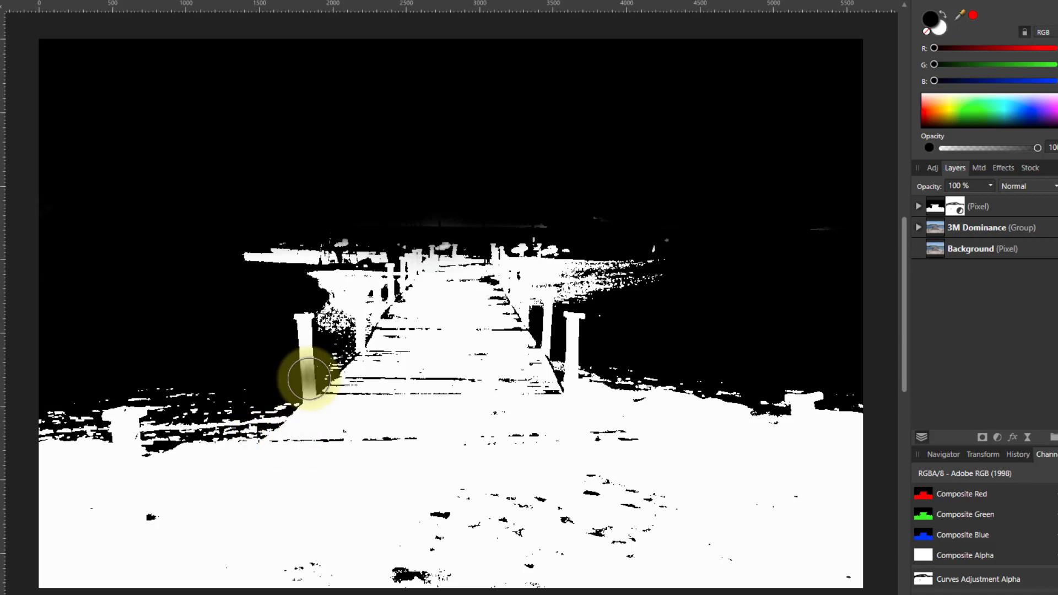
Step: Add a Live Gaussian Blur at 23.3 px radius to the black-and-white mask layer
click(935, 208)
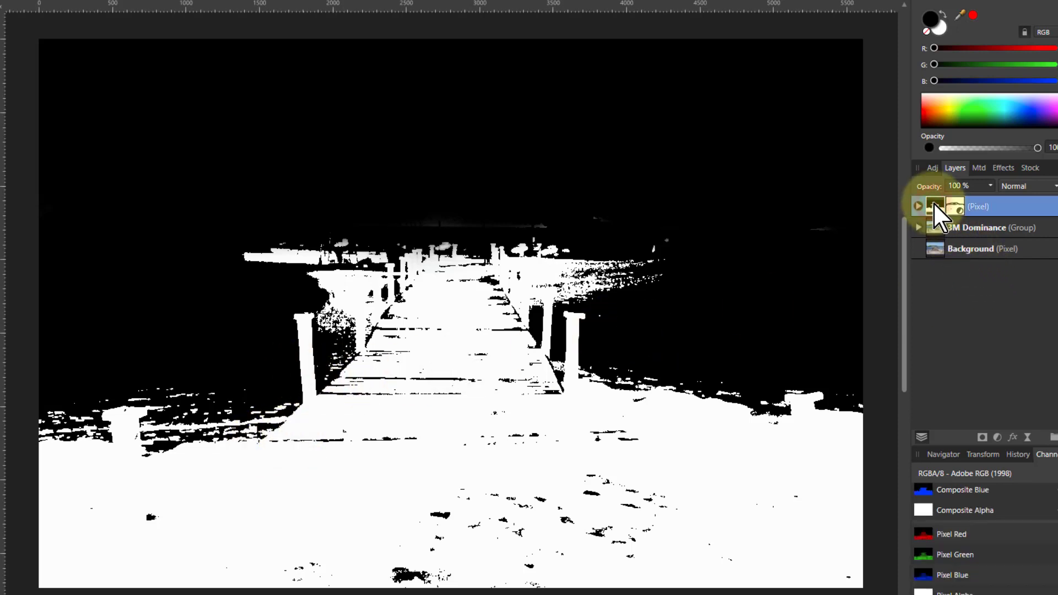
right_click(935, 207)
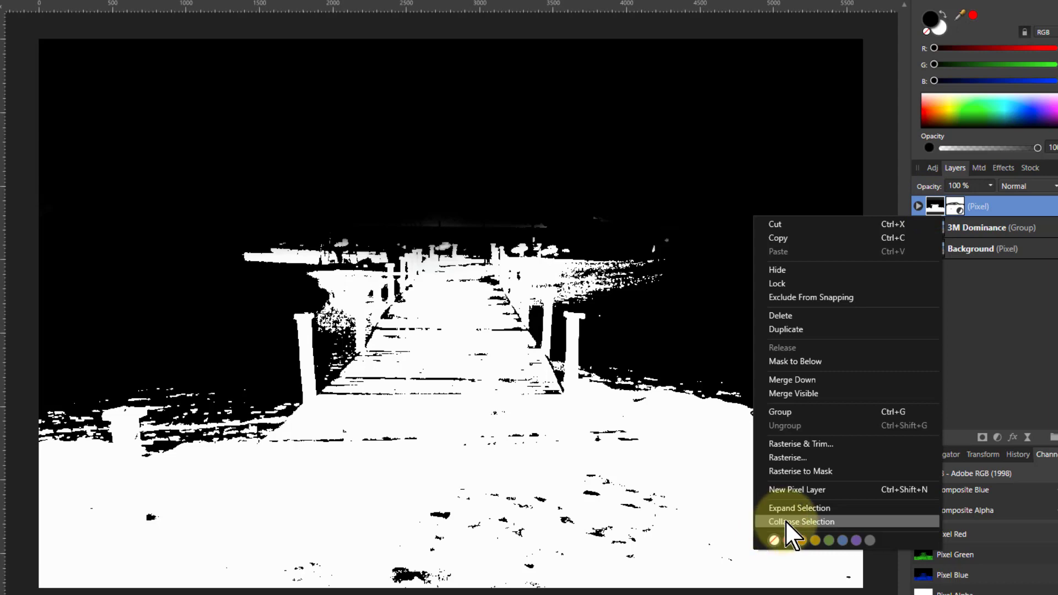
click(1026, 438)
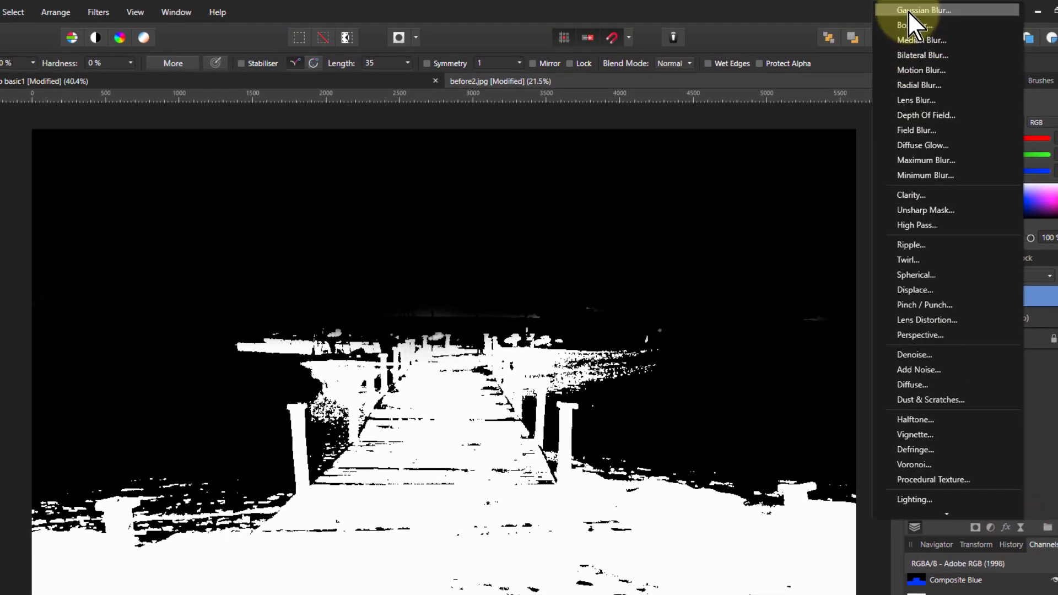
click(908, 11)
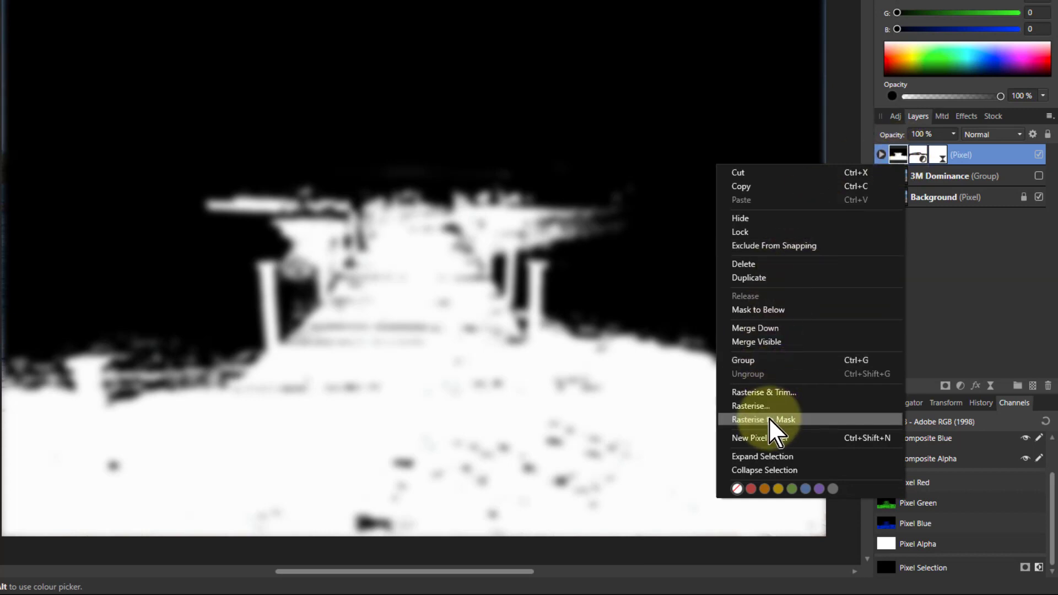
Step: Rasterise the blurred layer to a mask, then paint black and white over the boardwalk
click(771, 421)
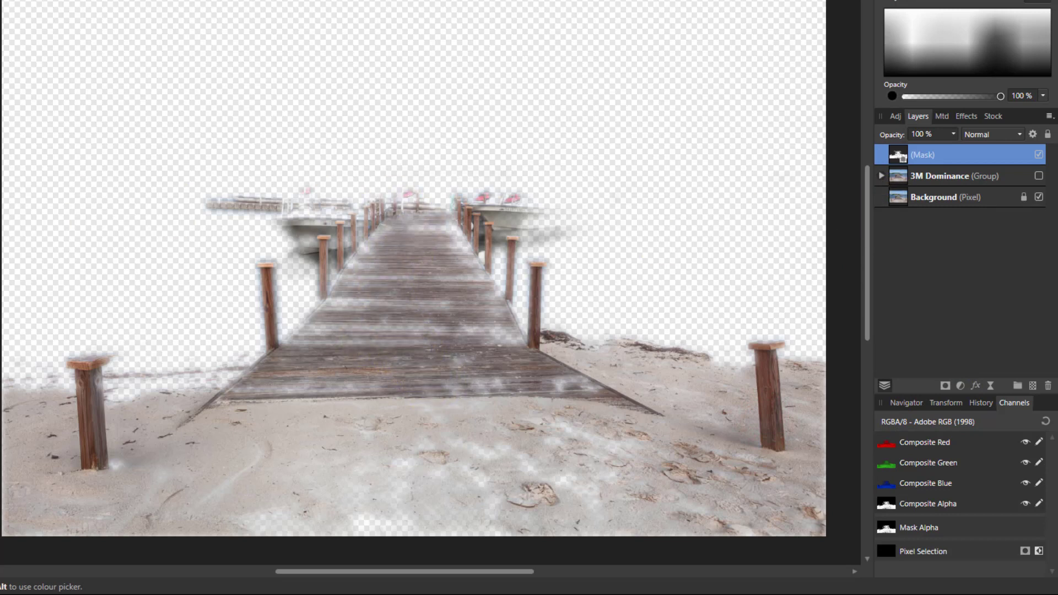
mouse_move(335, 357)
mouse_down()
mouse_move(376, 369)
mouse_move(421, 338)
mouse_move(439, 284)
mouse_move(418, 261)
mouse_move(425, 238)
mouse_move(475, 339)
mouse_move(496, 350)
mouse_move(467, 317)
mouse_move(337, 276)
mouse_up()
click(609, 99)
click(904, 0)
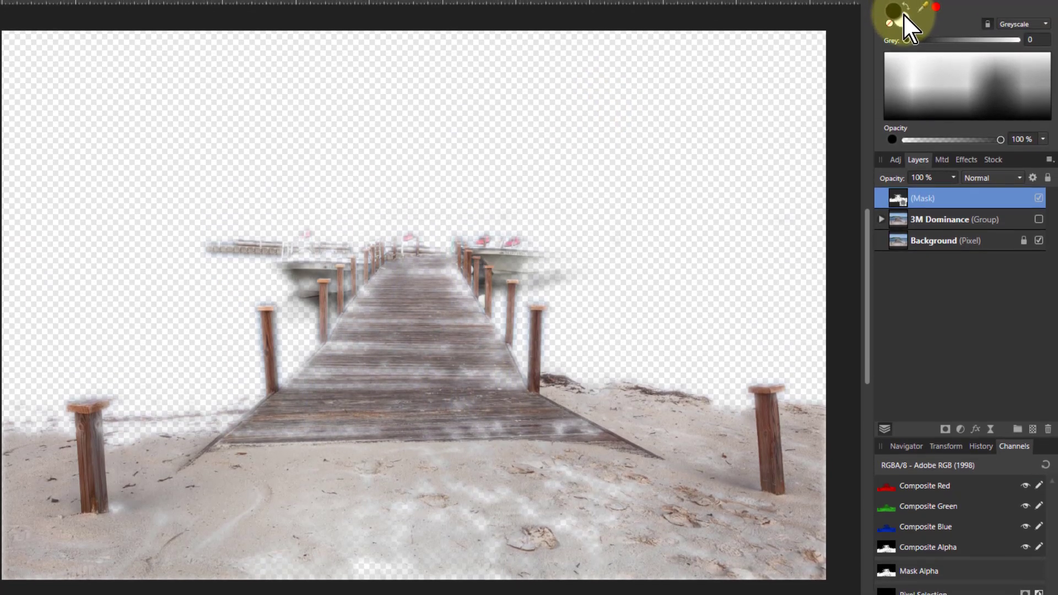
click(904, 11)
mouse_move(511, 338)
mouse_down()
mouse_move(494, 377)
mouse_move(509, 385)
mouse_move(463, 338)
mouse_move(443, 277)
mouse_move(424, 277)
mouse_move(394, 302)
mouse_move(368, 352)
mouse_move(431, 375)
mouse_move(435, 354)
mouse_move(376, 321)
mouse_move(377, 304)
mouse_move(328, 386)
mouse_move(422, 386)
mouse_move(491, 416)
mouse_move(561, 546)
mouse_move(462, 549)
mouse_move(475, 500)
mouse_move(507, 465)
mouse_move(480, 408)
mouse_move(544, 421)
mouse_move(627, 497)
mouse_move(235, 465)
mouse_move(334, 432)
mouse_move(506, 437)
mouse_move(536, 465)
mouse_move(19, 478)
mouse_move(140, 512)
mouse_move(104, 555)
mouse_move(539, 512)
mouse_move(543, 485)
mouse_up()
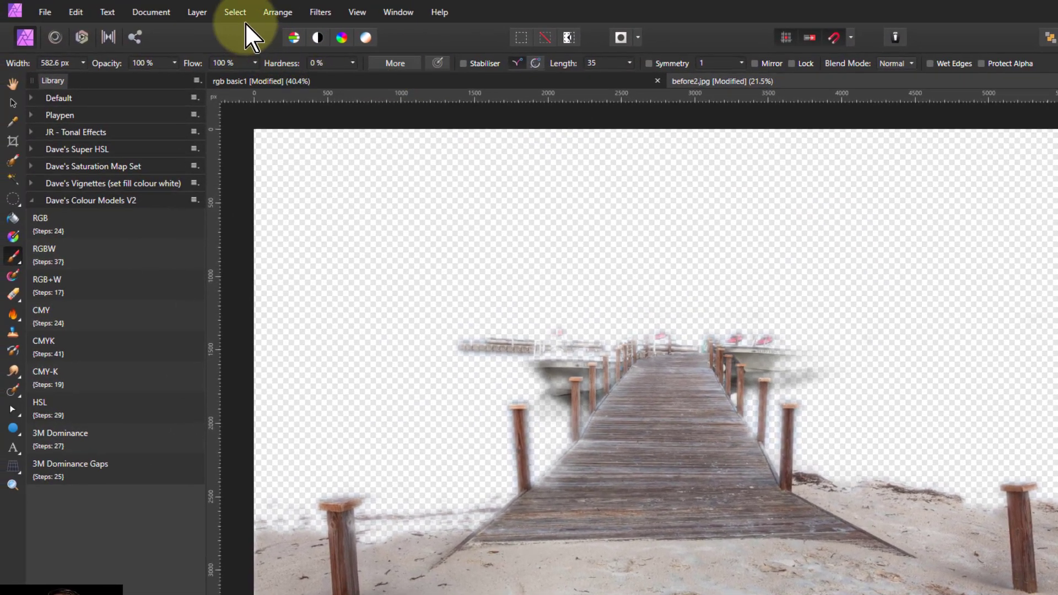
Step: Deselect all layers, add a Curves adjustment, and nest the mask layer inside it
click(234, 13)
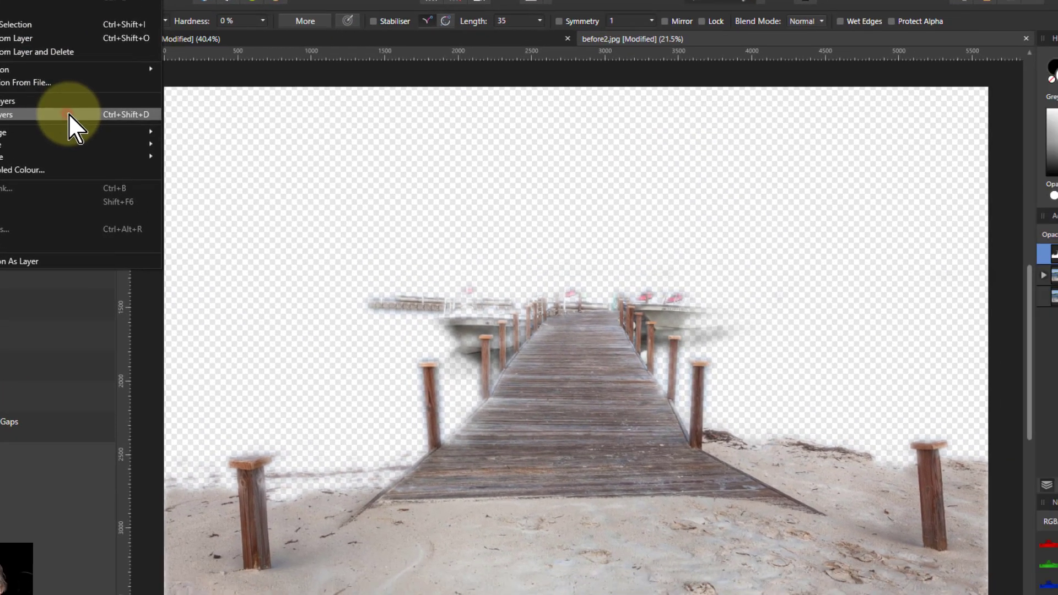
click(157, 157)
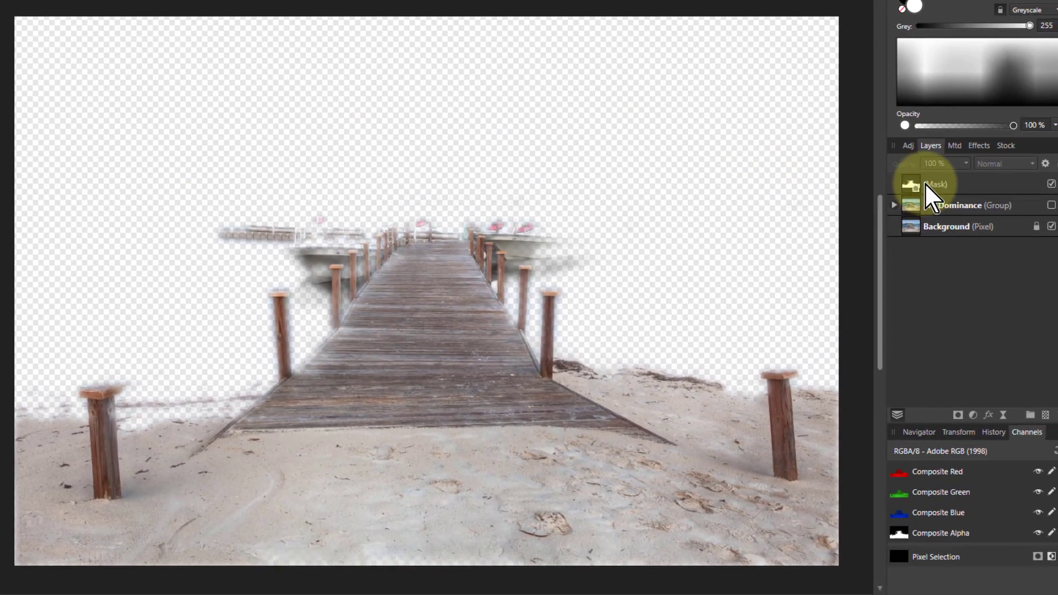
click(973, 415)
click(865, 256)
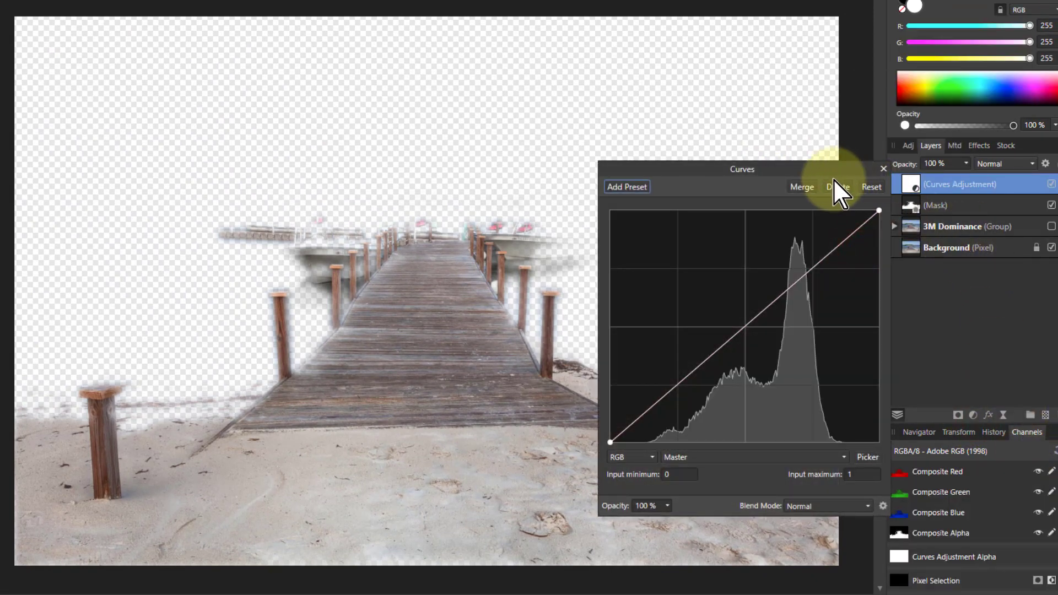
drag(833, 178, 812, 174)
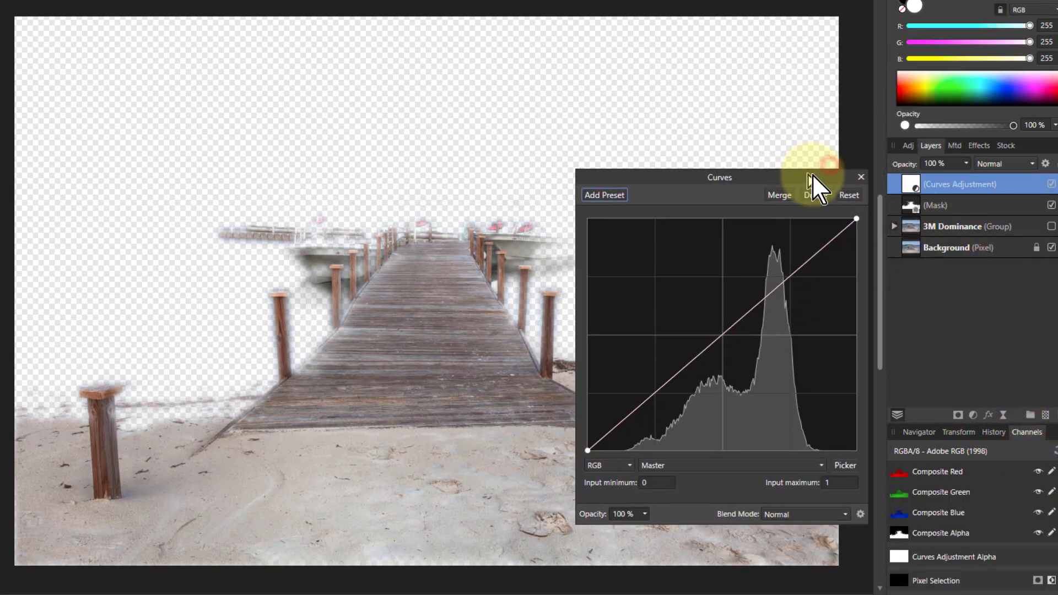
click(920, 185)
drag(920, 184, 921, 184)
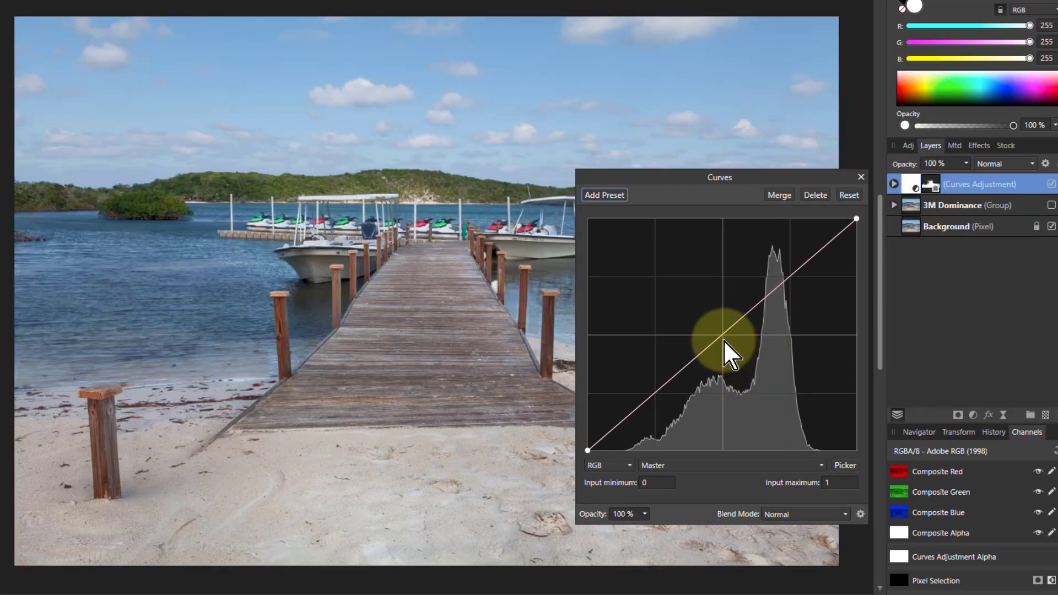
Step: In the masked Curves, raise the Red channel midtones and lower the Blue channel midtones
drag(722, 335, 755, 454)
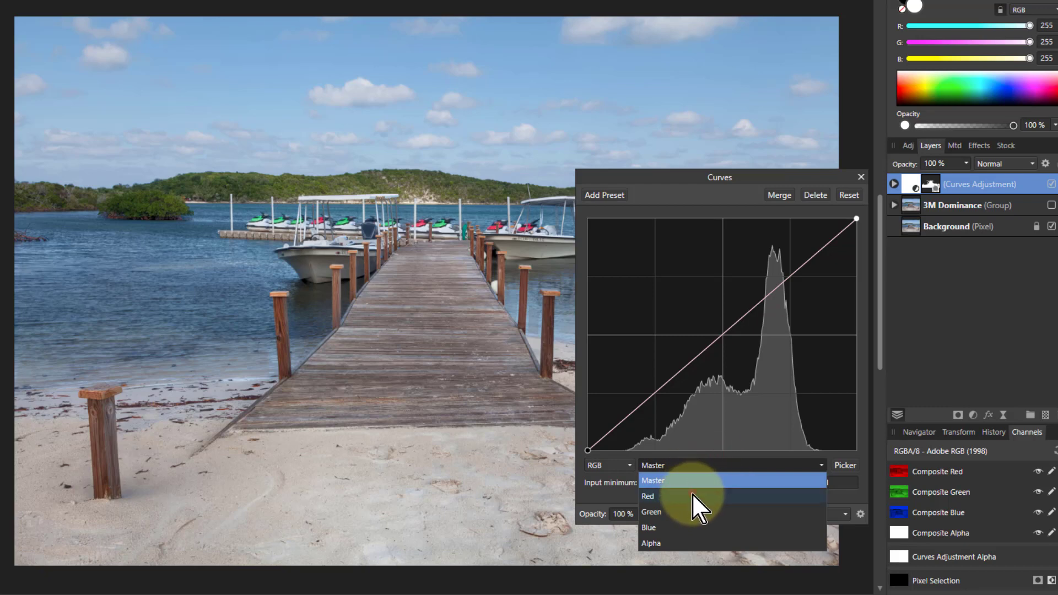
click(692, 495)
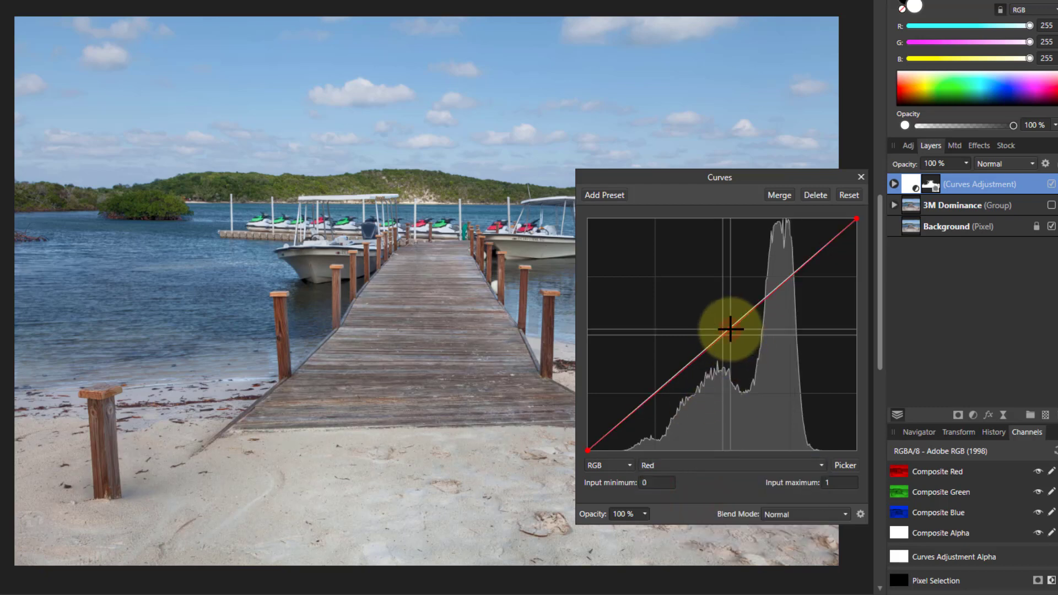
click(725, 329)
drag(726, 329, 719, 325)
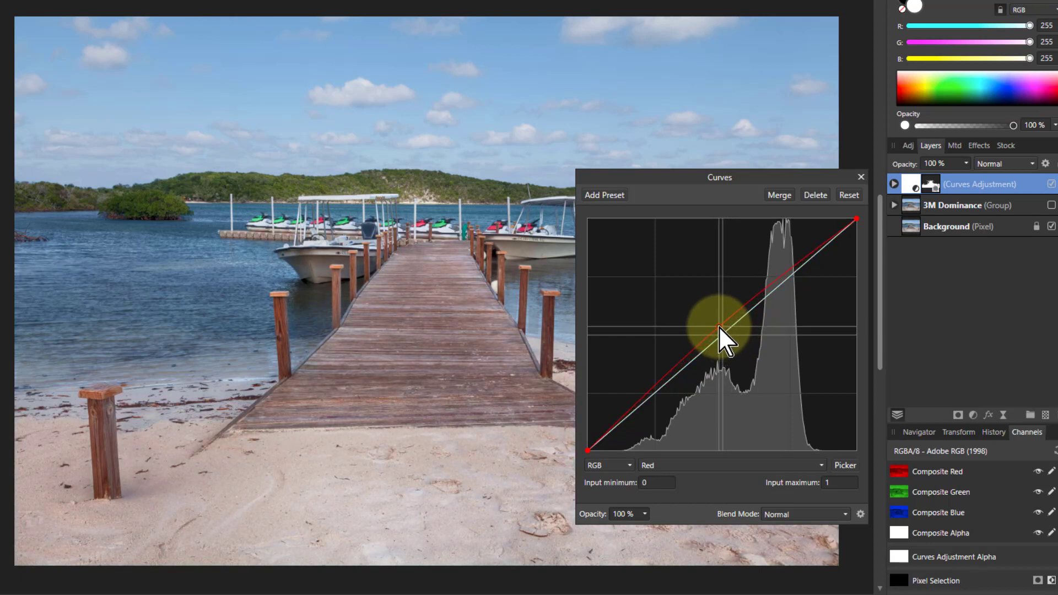
drag(688, 177, 736, 171)
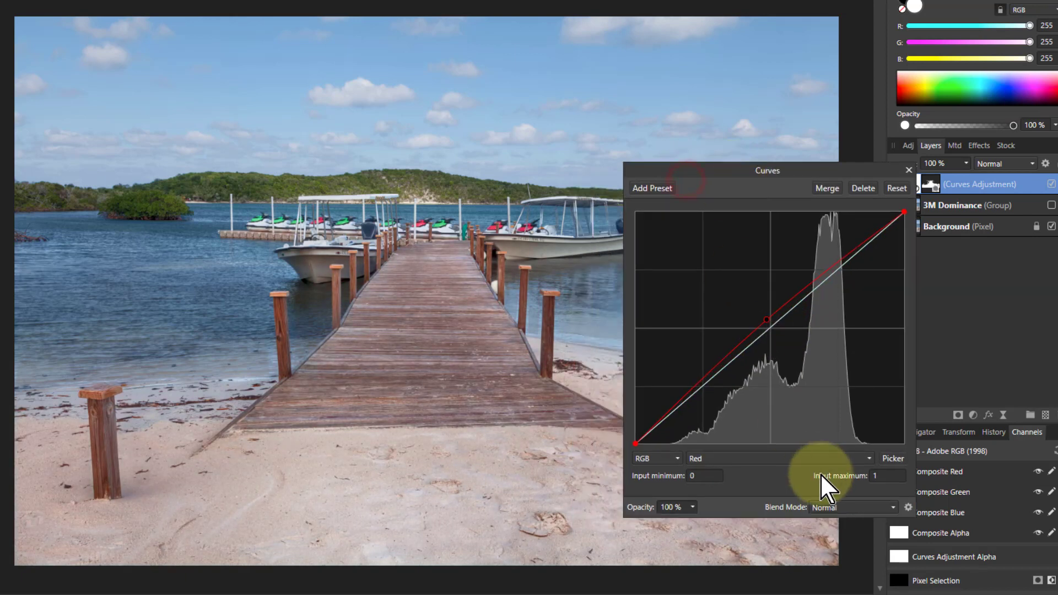
click(778, 461)
click(710, 518)
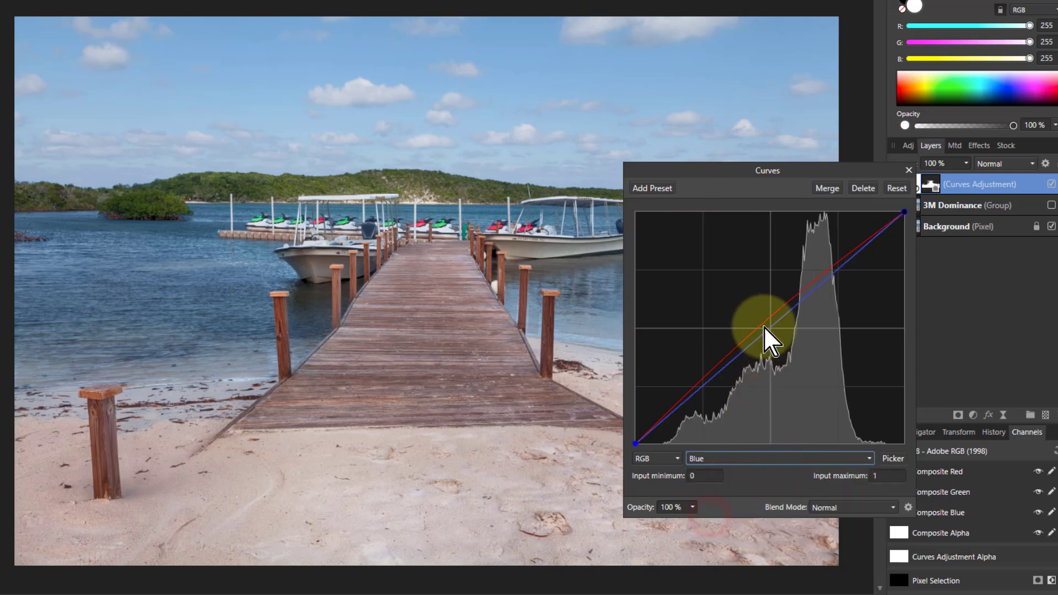
drag(764, 327, 776, 333)
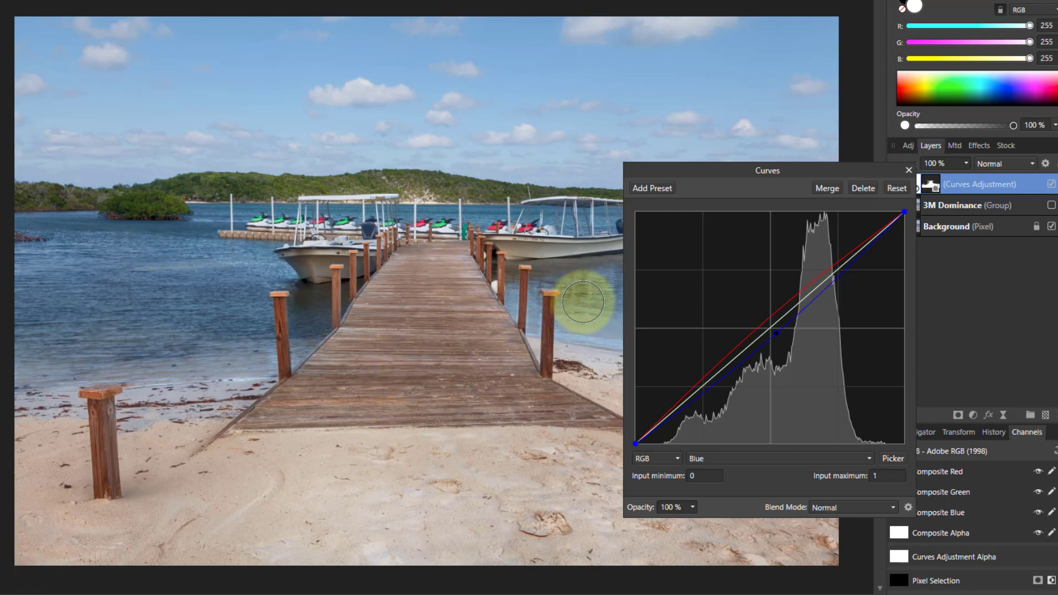
Step: Duplicate the warming Curves layer and nest the copy inside the top Curves layer
click(909, 171)
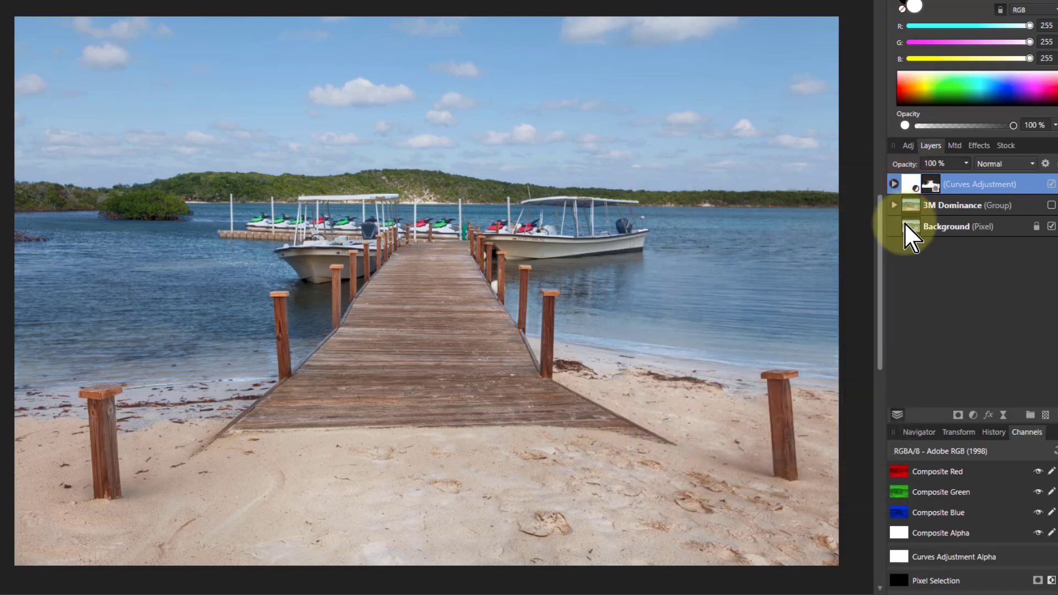
key(ctrl+j)
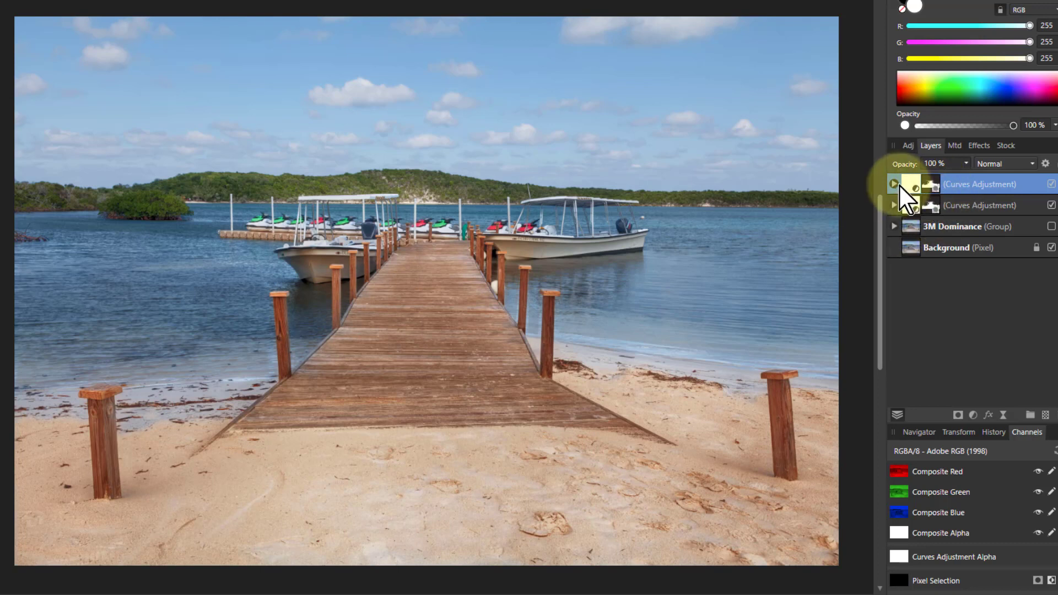
drag(899, 187, 919, 213)
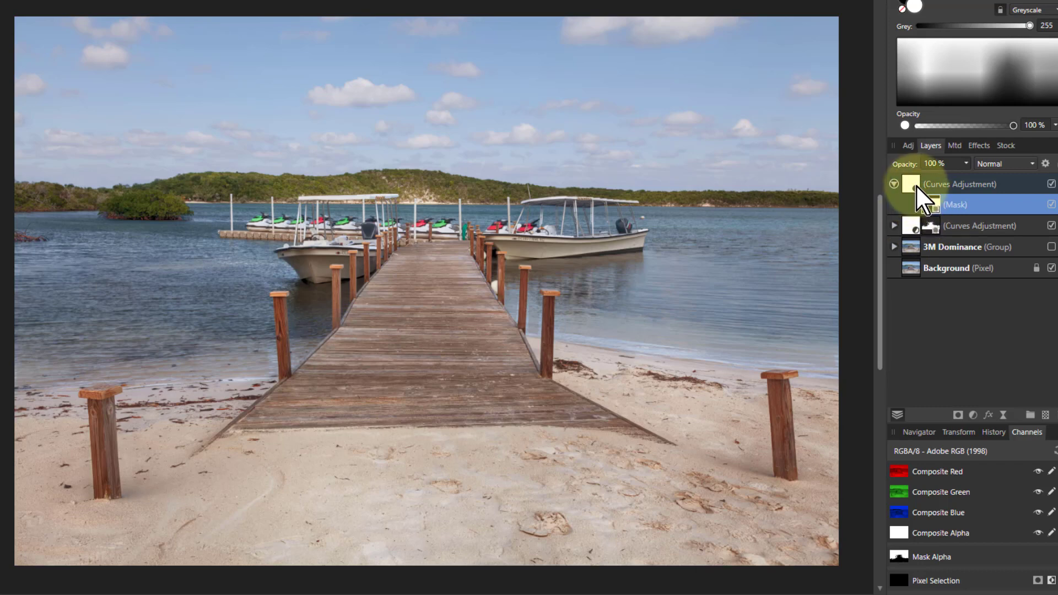
Step: Reset the copied Curves and adjust its Blue curve midpoint to cool the sea
double_click(913, 184)
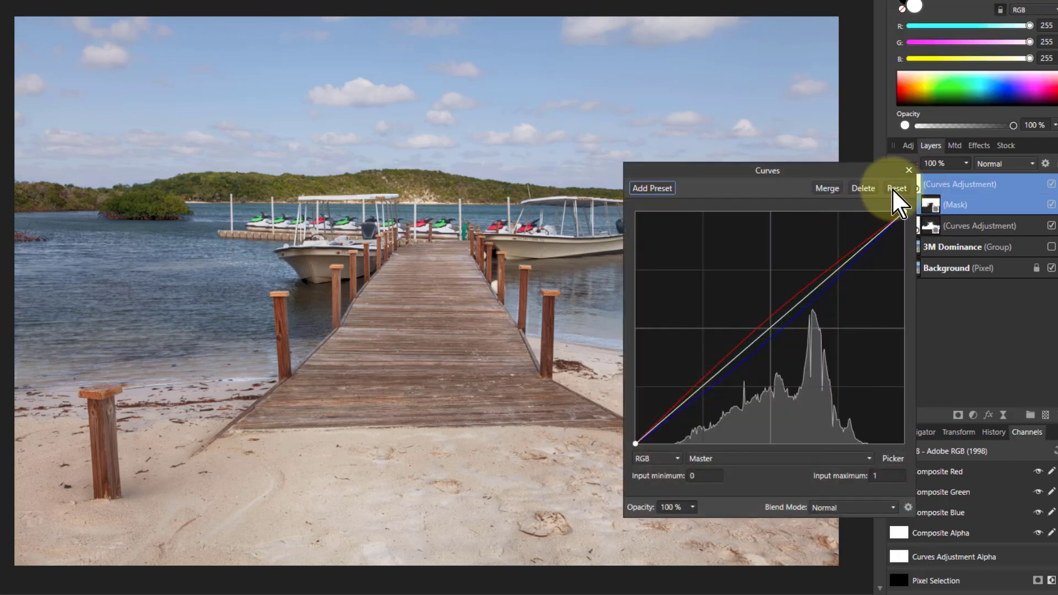
click(896, 188)
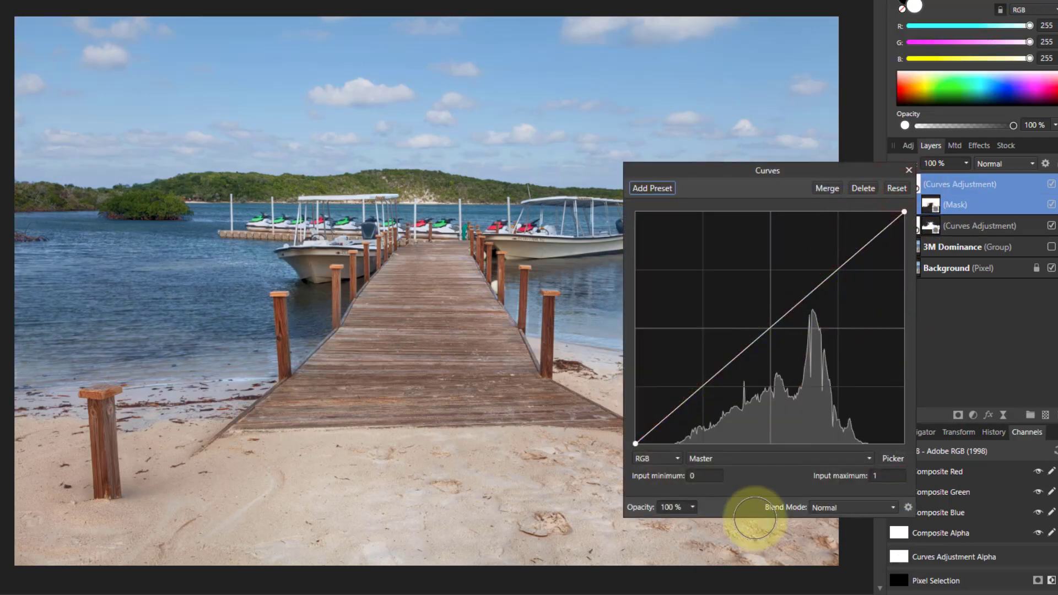
click(757, 457)
click(726, 518)
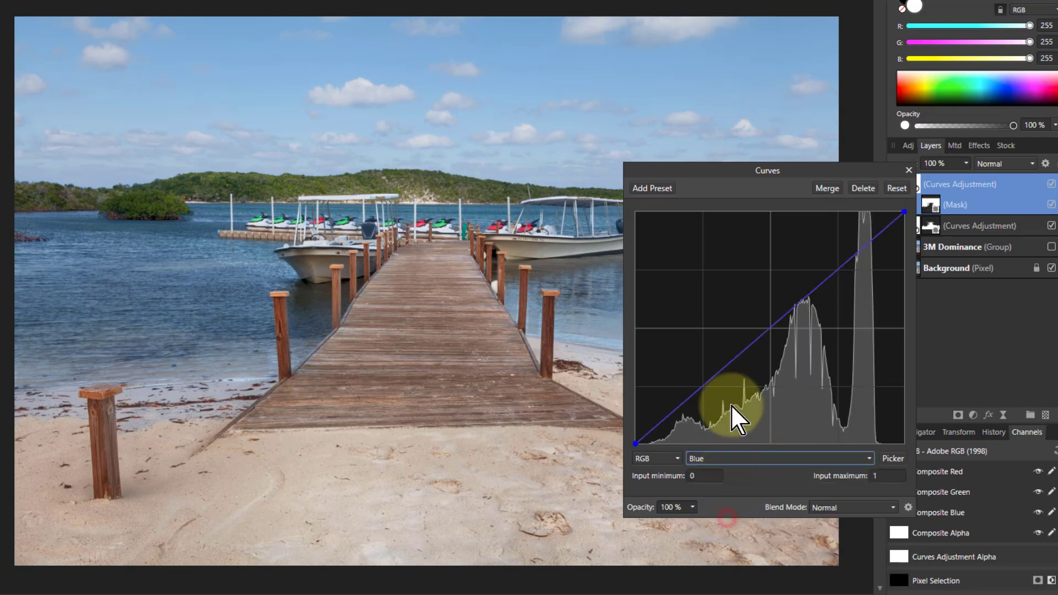
mouse_move(779, 319)
mouse_down()
mouse_move(765, 307)
mouse_move(797, 338)
mouse_move(784, 332)
mouse_up()
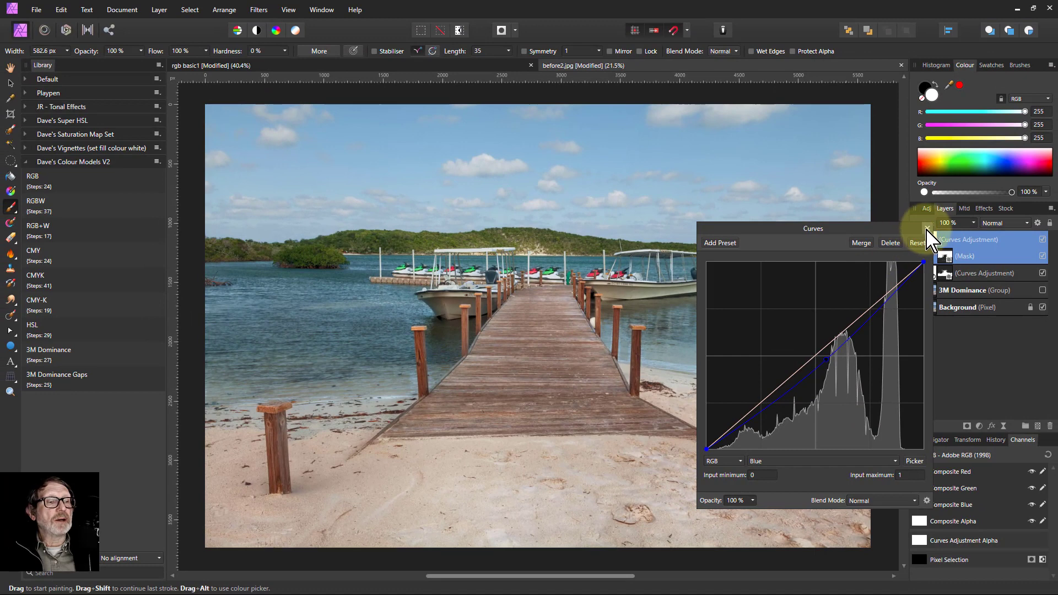
Step: Close the Curves panel to view the pier photo with both masked Curves adjustments applied
click(927, 229)
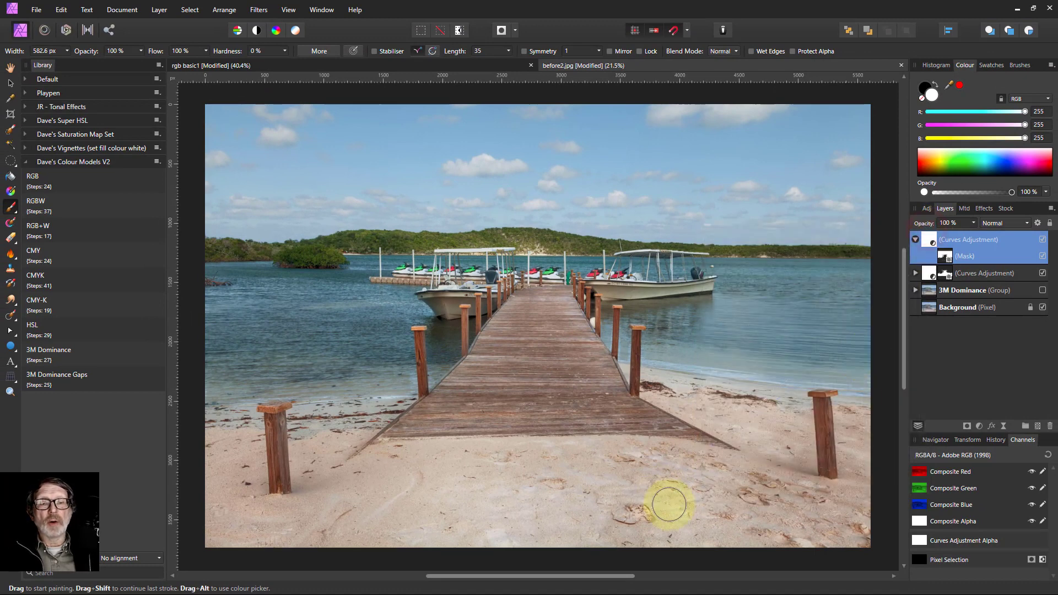